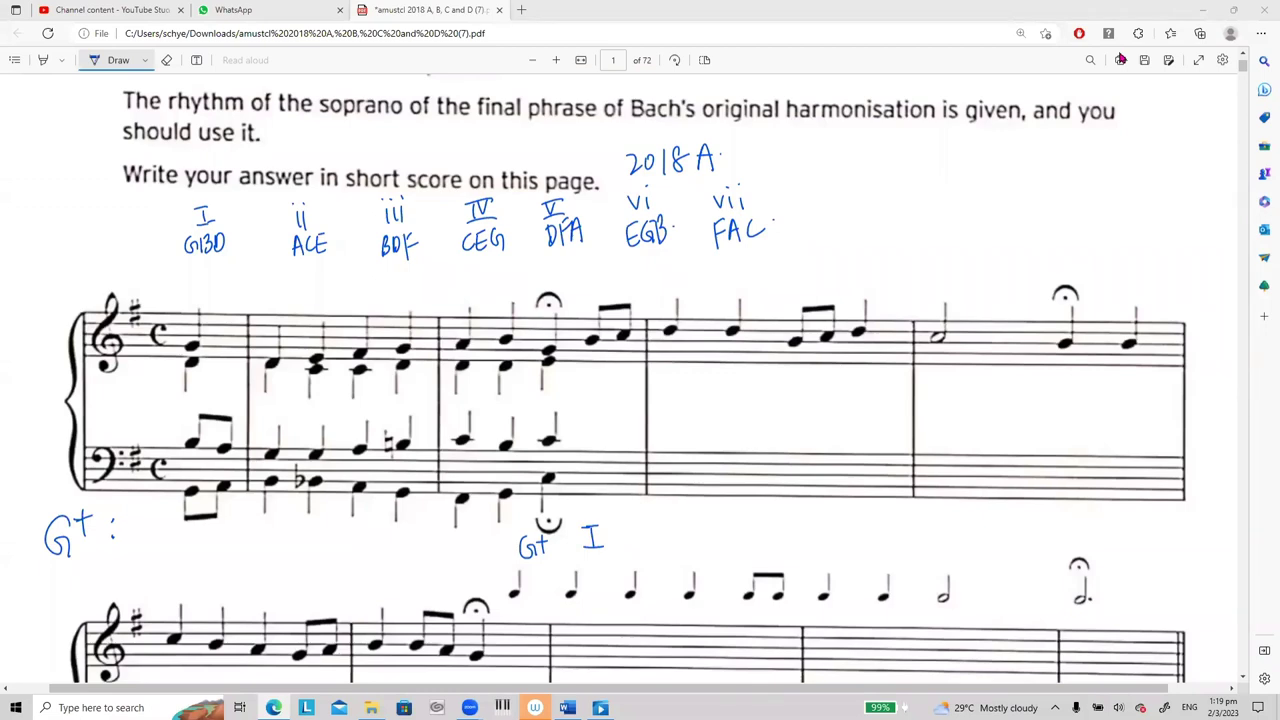
Step: Circle the "2018 A" heading and write the note names G, D, B and G beside the opening chord
{"action": "mouse_move", "coordinate": [632, 138]}
{"action": "left_mouse_down"}
{"action": "mouse_move", "coordinate": [746, 168]}
{"action": "mouse_move", "coordinate": [612, 176]}
{"action": "mouse_move", "coordinate": [740, 130]}
{"action": "mouse_move", "coordinate": [756, 150]}
{"action": "mouse_move", "coordinate": [668, 182]}
{"action": "left_mouse_up"}
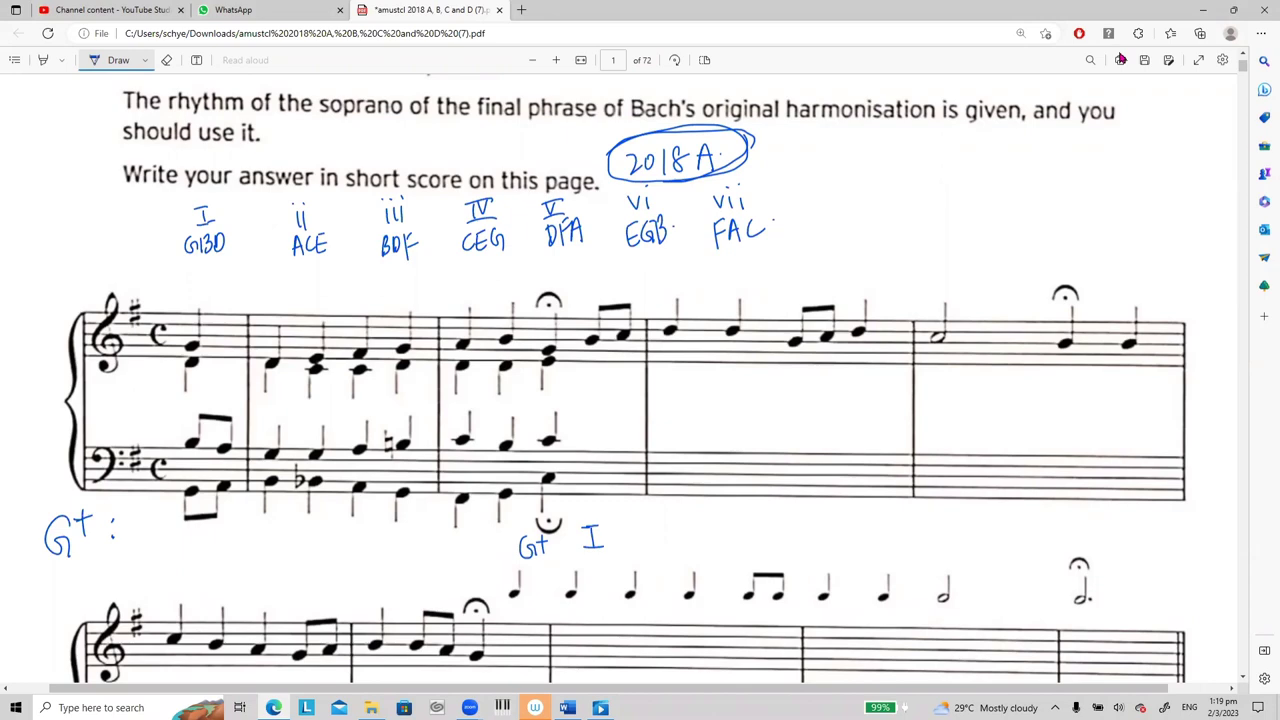
{"action": "left_click_drag", "start_coordinate": [172, 504], "coordinate": [177, 521]}
{"action": "left_click_drag", "start_coordinate": [176, 326], "coordinate": [182, 345]}
{"action": "left_click_drag", "start_coordinate": [174, 422], "coordinate": [186, 442]}
{"action": "left_click_drag", "start_coordinate": [168, 368], "coordinate": [177, 386]}
{"action": "left_click_drag", "start_coordinate": [166, 322], "coordinate": [182, 321]}
{"action": "left_click_drag", "start_coordinate": [158, 268], "coordinate": [782, 244]}
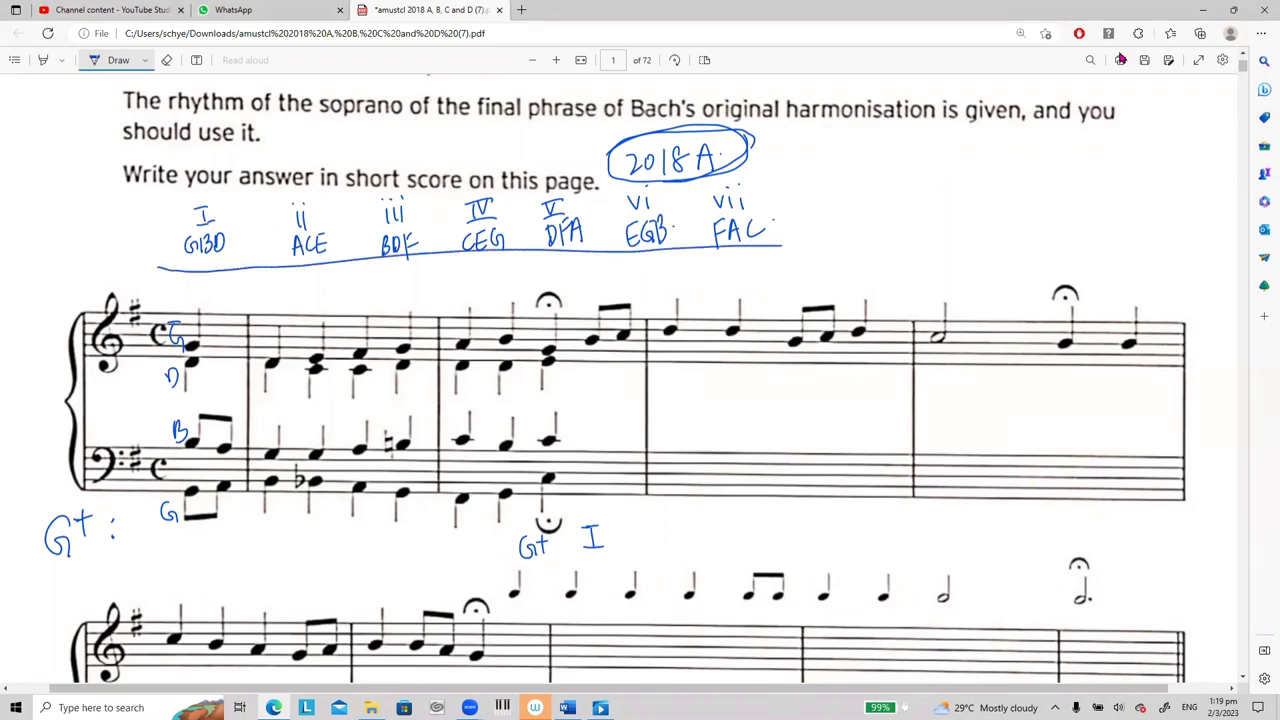
{"action": "left_click", "coordinate": [166, 60]}
{"action": "left_click", "coordinate": [470, 256]}
{"action": "left_click", "coordinate": [118, 60]}
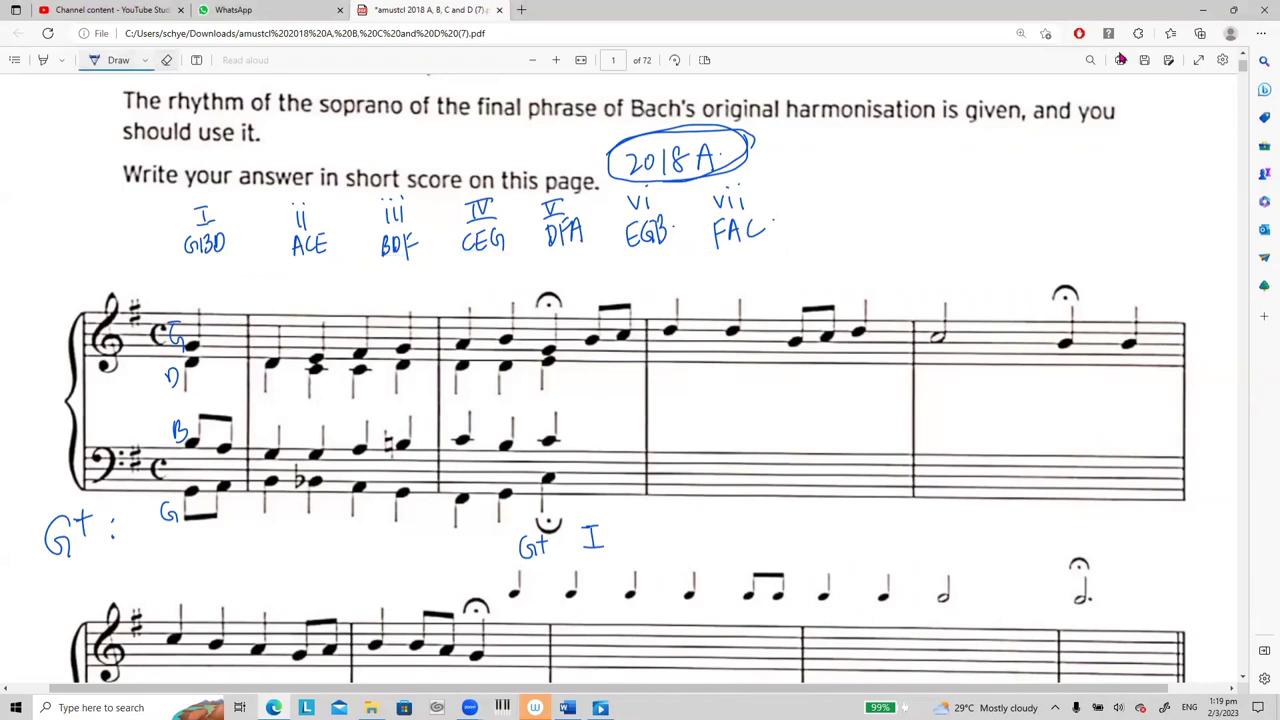
{"action": "mouse_move", "coordinate": [582, 302]}
{"action": "left_mouse_down"}
{"action": "mouse_move", "coordinate": [600, 277]}
{"action": "mouse_move", "coordinate": [664, 269]}
{"action": "left_mouse_up"}
{"action": "left_click", "coordinate": [166, 60]}
{"action": "left_click_drag", "start_coordinate": [582, 294], "coordinate": [625, 273]}
{"action": "key", "text": "alt+d"}
{"action": "mouse_move", "coordinate": [578, 330]}
{"action": "left_mouse_down"}
{"action": "mouse_move", "coordinate": [600, 352]}
{"action": "mouse_move", "coordinate": [586, 322]}
{"action": "left_mouse_up"}
{"action": "key", "text": "ctrl+z"}
Step: Write the chord numeral V beneath the first beat of the first empty full bar
{"action": "key", "text": "alt+d"}
{"action": "left_click_drag", "start_coordinate": [660, 524], "coordinate": [692, 522]}
{"action": "mouse_move", "coordinate": [668, 525]}
{"action": "left_mouse_down"}
{"action": "mouse_move", "coordinate": [675, 544]}
{"action": "mouse_move", "coordinate": [682, 522]}
{"action": "mouse_move", "coordinate": [694, 544]}
{"action": "left_mouse_up"}
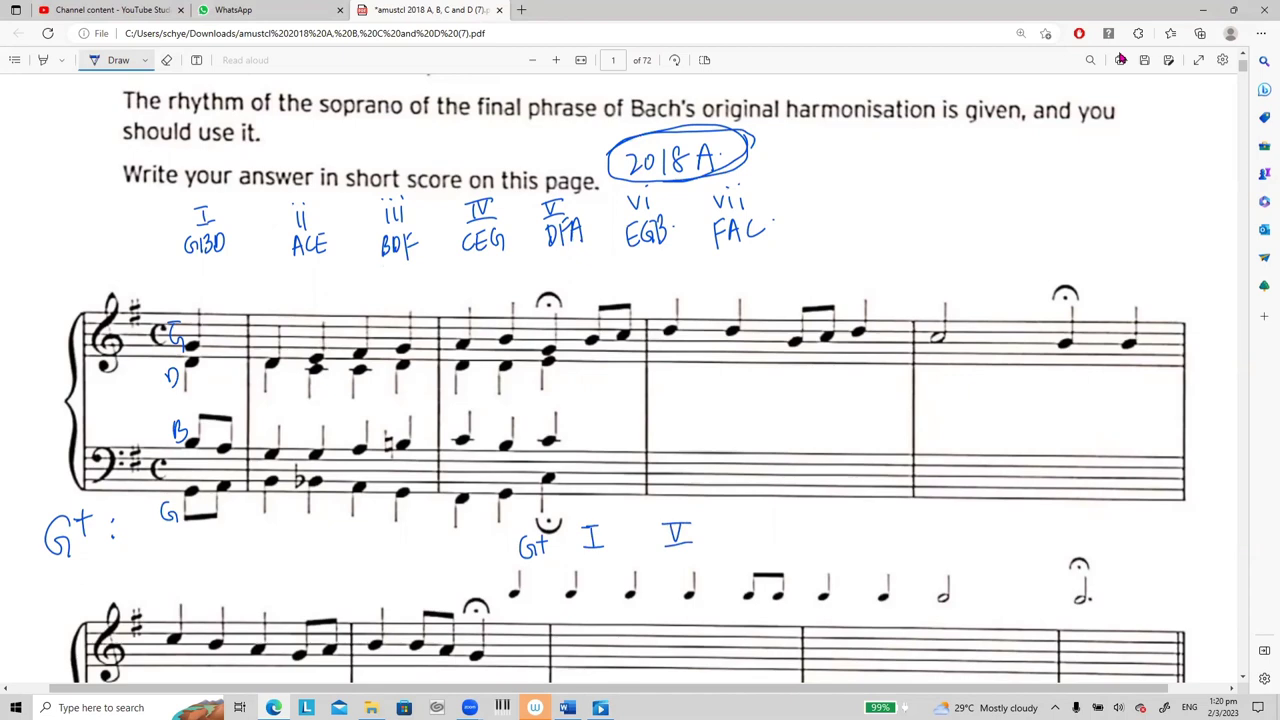
Step: Circle the V (DFA) chord in the chord list and write "strong-weak." above the first two notes of the empty bar
{"action": "mouse_move", "coordinate": [527, 220]}
{"action": "left_mouse_down"}
{"action": "mouse_move", "coordinate": [597, 234]}
{"action": "mouse_move", "coordinate": [530, 228]}
{"action": "left_mouse_up"}
{"action": "mouse_move", "coordinate": [659, 279]}
{"action": "left_mouse_down"}
{"action": "mouse_move", "coordinate": [650, 294]}
{"action": "mouse_move", "coordinate": [688, 284]}
{"action": "mouse_move", "coordinate": [696, 300]}
{"action": "left_mouse_up"}
{"action": "left_click_drag", "start_coordinate": [702, 284], "coordinate": [751, 287]}
{"action": "left_click_drag", "start_coordinate": [754, 264], "coordinate": [763, 288]}
{"action": "left_click", "coordinate": [768, 285]}
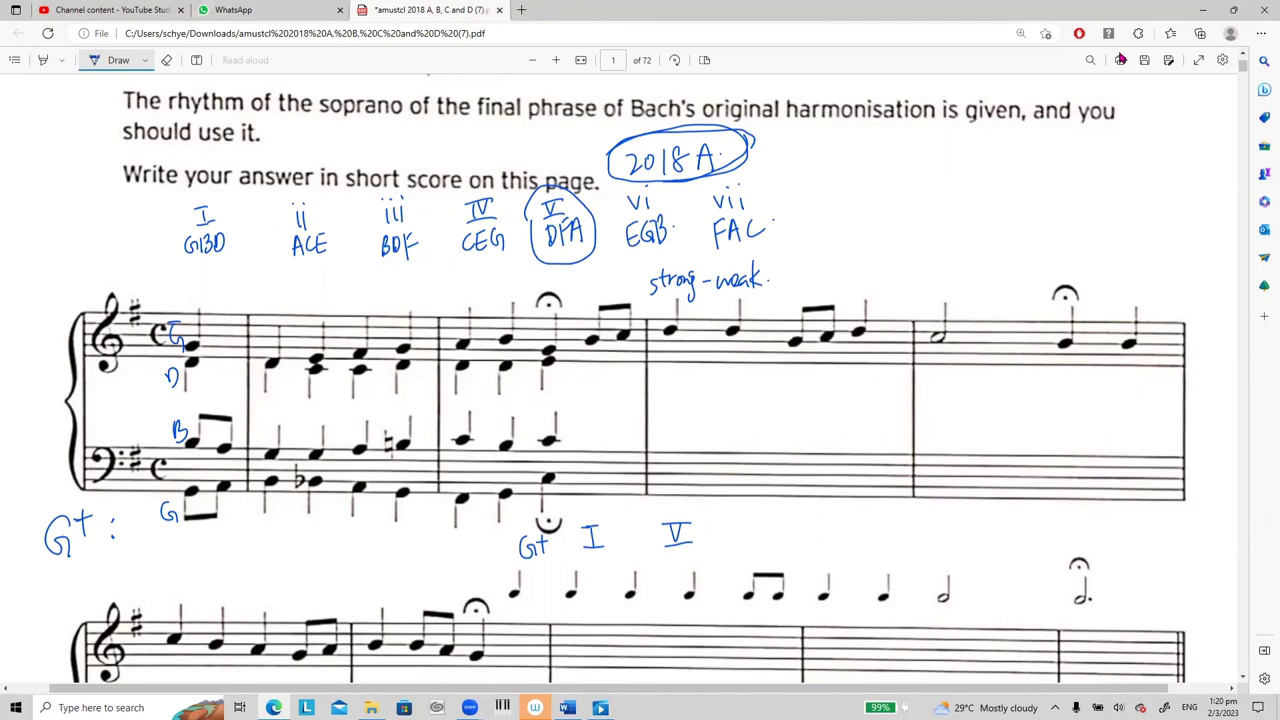
Step: Write the chord numeral Vb beneath the second beat of the first empty full bar
{"action": "left_click_drag", "start_coordinate": [726, 519], "coordinate": [754, 518]}
{"action": "left_click_drag", "start_coordinate": [734, 521], "coordinate": [740, 543]}
{"action": "left_click_drag", "start_coordinate": [727, 545], "coordinate": [756, 544]}
{"action": "left_click_drag", "start_coordinate": [759, 513], "coordinate": [760, 548]}
Step: Mark the eighth-note pair with B and X, and write the chord numeral vi beneath it
{"action": "left_click_drag", "start_coordinate": [788, 292], "coordinate": [788, 319]}
{"action": "mouse_move", "coordinate": [789, 293]}
{"action": "left_mouse_down"}
{"action": "mouse_move", "coordinate": [790, 318]}
{"action": "mouse_move", "coordinate": [836, 300]}
{"action": "mouse_move", "coordinate": [824, 296]}
{"action": "left_mouse_up"}
{"action": "left_click_drag", "start_coordinate": [801, 530], "coordinate": [810, 530]}
{"action": "left_click_drag", "start_coordinate": [815, 532], "coordinate": [815, 541]}
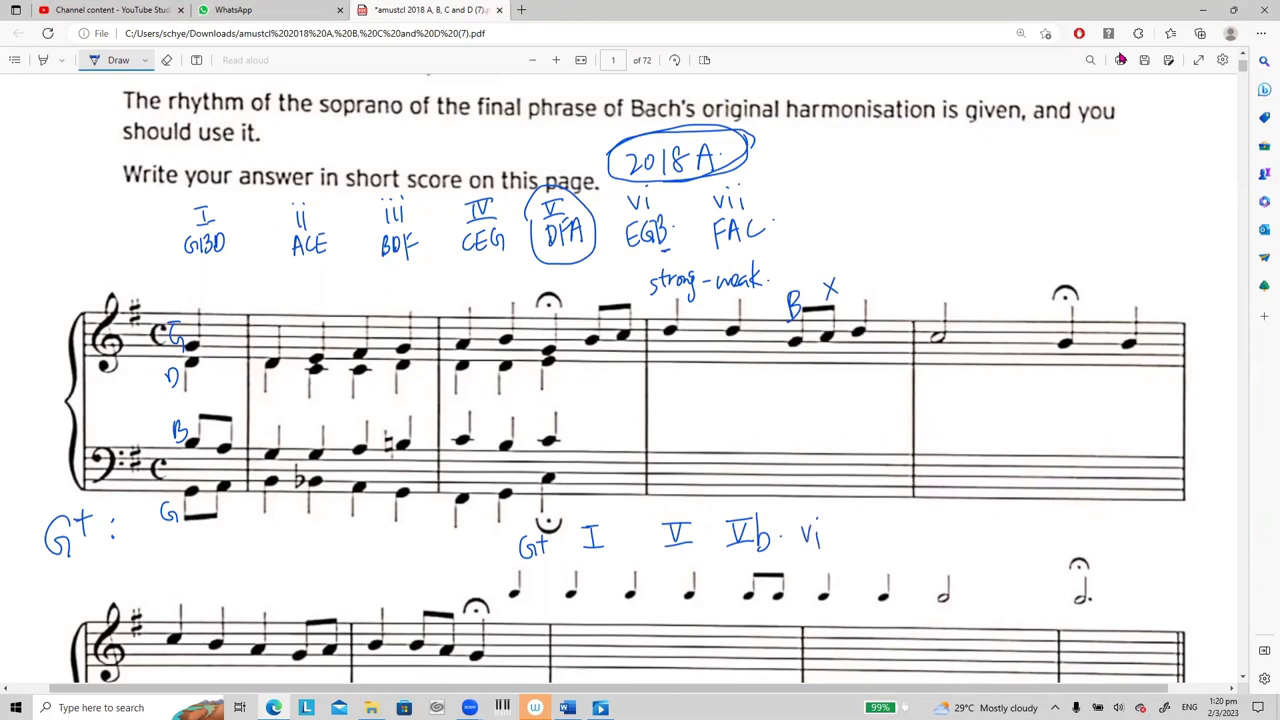
Step: Write the chord numeral I beneath the last quarter note of the first empty full bar
{"action": "left_click_drag", "start_coordinate": [866, 519], "coordinate": [884, 518]}
{"action": "left_click_drag", "start_coordinate": [875, 519], "coordinate": [885, 537]}
{"action": "left_click", "coordinate": [895, 531]}
{"action": "mouse_move", "coordinate": [940, 297]}
{"action": "left_mouse_down"}
{"action": "mouse_move", "coordinate": [922, 340]}
{"action": "mouse_move", "coordinate": [936, 300]}
{"action": "mouse_move", "coordinate": [1034, 327]}
{"action": "left_mouse_up"}
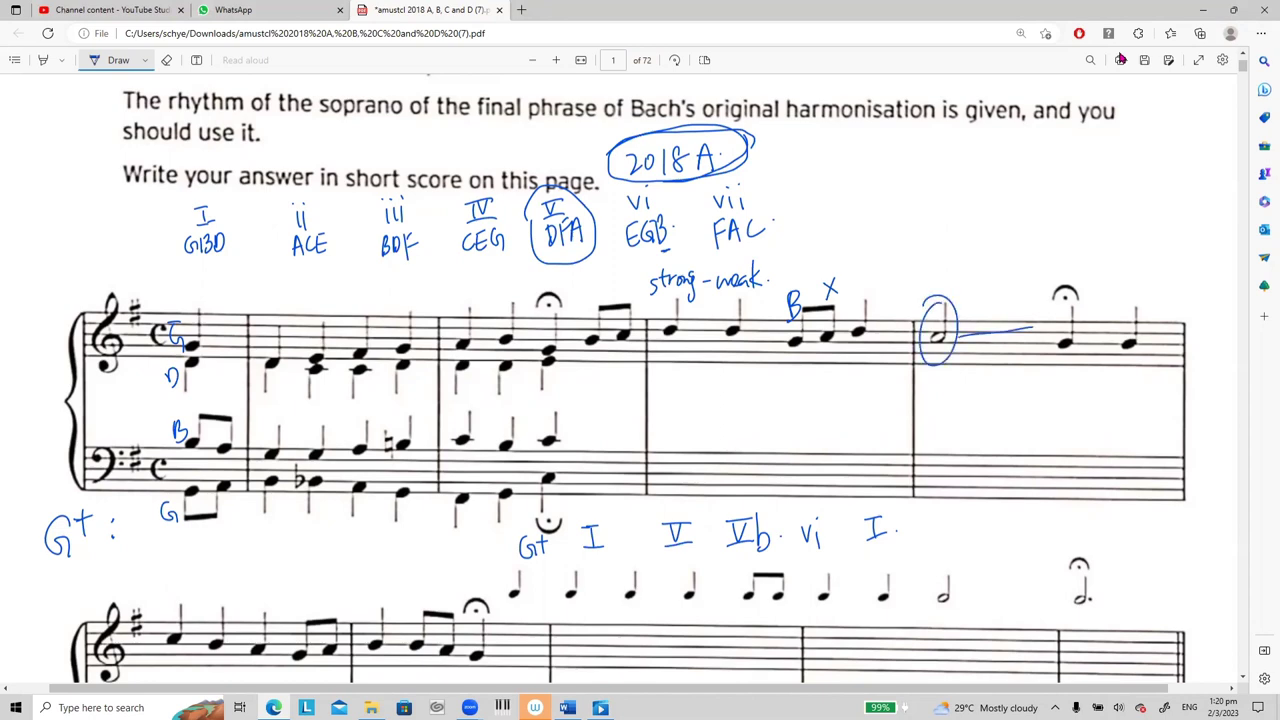
{"action": "mouse_move", "coordinate": [1028, 246]}
{"action": "left_mouse_down"}
{"action": "mouse_move", "coordinate": [1092, 250]}
{"action": "mouse_move", "coordinate": [1112, 528]}
{"action": "mouse_move", "coordinate": [1036, 546]}
{"action": "left_mouse_up"}
{"action": "left_click", "coordinate": [166, 60]}
{"action": "left_click", "coordinate": [1100, 395]}
{"action": "left_click", "coordinate": [955, 330]}
{"action": "left_click", "coordinate": [995, 332]}
{"action": "left_click", "coordinate": [118, 60]}
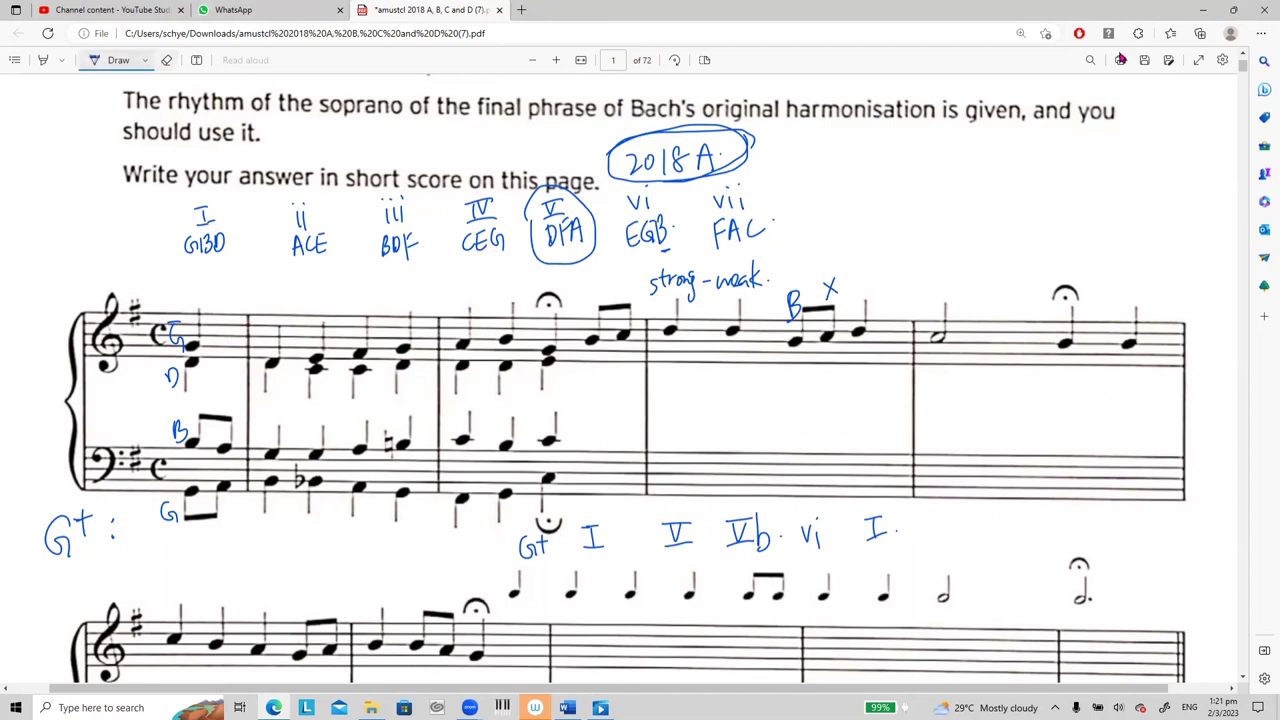
Step: Write iib and V7 with the tones DFAC beneath the half note, and draw an arrow from it towards the fermata note
{"action": "mouse_move", "coordinate": [935, 531]}
{"action": "left_mouse_down"}
{"action": "mouse_move", "coordinate": [936, 546]}
{"action": "mouse_move", "coordinate": [962, 540]}
{"action": "mouse_move", "coordinate": [953, 548]}
{"action": "left_mouse_up"}
{"action": "mouse_move", "coordinate": [1000, 521]}
{"action": "left_mouse_down"}
{"action": "mouse_move", "coordinate": [1022, 521]}
{"action": "mouse_move", "coordinate": [1027, 557]}
{"action": "mouse_move", "coordinate": [1001, 557]}
{"action": "mouse_move", "coordinate": [1012, 568]}
{"action": "mouse_move", "coordinate": [1050, 570]}
{"action": "left_mouse_up"}
{"action": "mouse_move", "coordinate": [952, 340]}
{"action": "left_mouse_down"}
{"action": "mouse_move", "coordinate": [1032, 331]}
{"action": "mouse_move", "coordinate": [1030, 347]}
{"action": "left_mouse_up"}
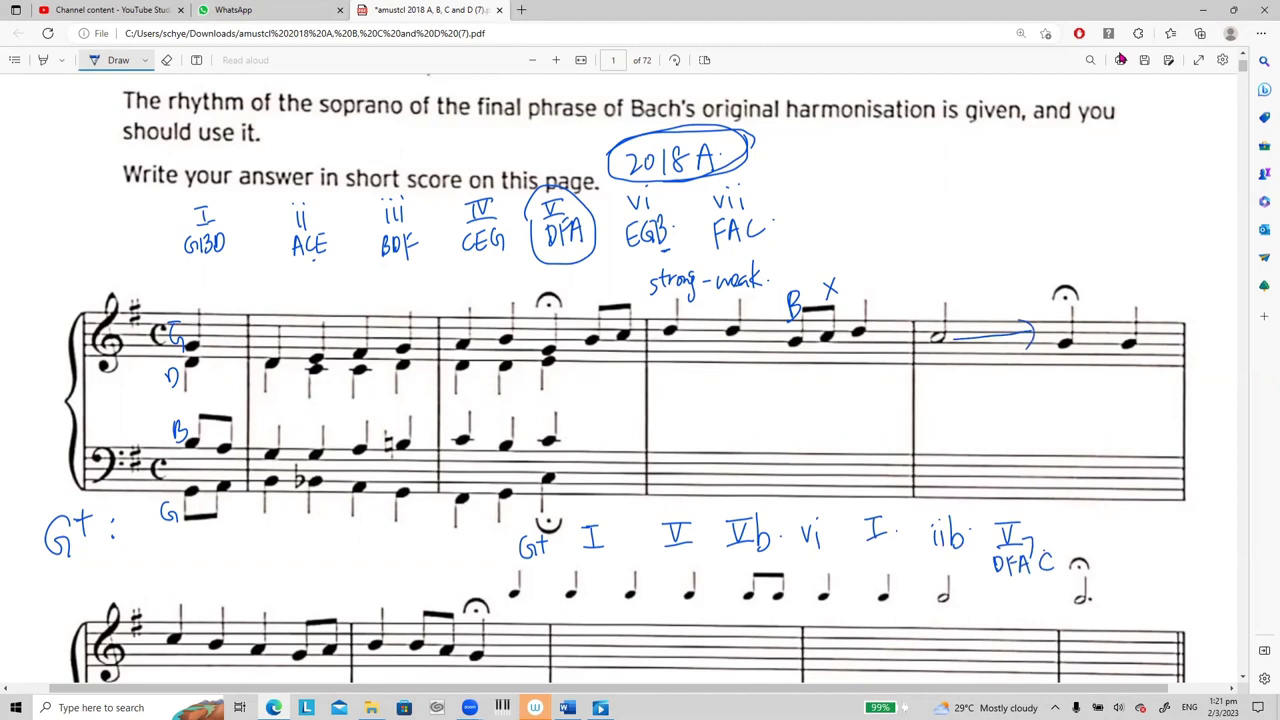
{"action": "mouse_move", "coordinate": [930, 398]}
{"action": "left_mouse_down"}
{"action": "mouse_move", "coordinate": [956, 400]}
{"action": "mouse_move", "coordinate": [964, 424]}
{"action": "left_mouse_up"}
{"action": "left_click_drag", "start_coordinate": [1064, 398], "coordinate": [1078, 398]}
{"action": "left_click_drag", "start_coordinate": [1072, 400], "coordinate": [1084, 424]}
{"action": "mouse_move", "coordinate": [962, 498]}
{"action": "left_mouse_down"}
{"action": "mouse_move", "coordinate": [920, 536]}
{"action": "mouse_move", "coordinate": [968, 496]}
{"action": "left_mouse_up"}
{"action": "mouse_move", "coordinate": [1010, 500]}
{"action": "left_mouse_down"}
{"action": "mouse_move", "coordinate": [1062, 560]}
{"action": "mouse_move", "coordinate": [986, 508]}
{"action": "left_mouse_up"}
{"action": "mouse_move", "coordinate": [935, 292]}
{"action": "left_mouse_down"}
{"action": "mouse_move", "coordinate": [922, 310]}
{"action": "mouse_move", "coordinate": [950, 336]}
{"action": "mouse_move", "coordinate": [1030, 336]}
{"action": "left_mouse_up"}
{"action": "left_click", "coordinate": [166, 60]}
{"action": "left_click_drag", "start_coordinate": [932, 402], "coordinate": [960, 424]}
{"action": "left_click_drag", "start_coordinate": [1066, 400], "coordinate": [1082, 424]}
{"action": "left_click_drag", "start_coordinate": [930, 505], "coordinate": [958, 570]}
{"action": "left_click_drag", "start_coordinate": [992, 515], "coordinate": [1050, 580]}
Step: Write the chord numeral I beneath the fermata note in the last bar of the first system
{"action": "left_click", "coordinate": [118, 60]}
{"action": "left_click_drag", "start_coordinate": [1074, 528], "coordinate": [1088, 527]}
{"action": "left_click_drag", "start_coordinate": [1081, 529], "coordinate": [1092, 546]}
{"action": "left_click", "coordinate": [1101, 540]}
Step: Write the chord numeral I beneath the last quarter note of the first system
{"action": "scroll", "coordinate": [1121, 59], "scroll_direction": "down", "scroll_amount": 2}
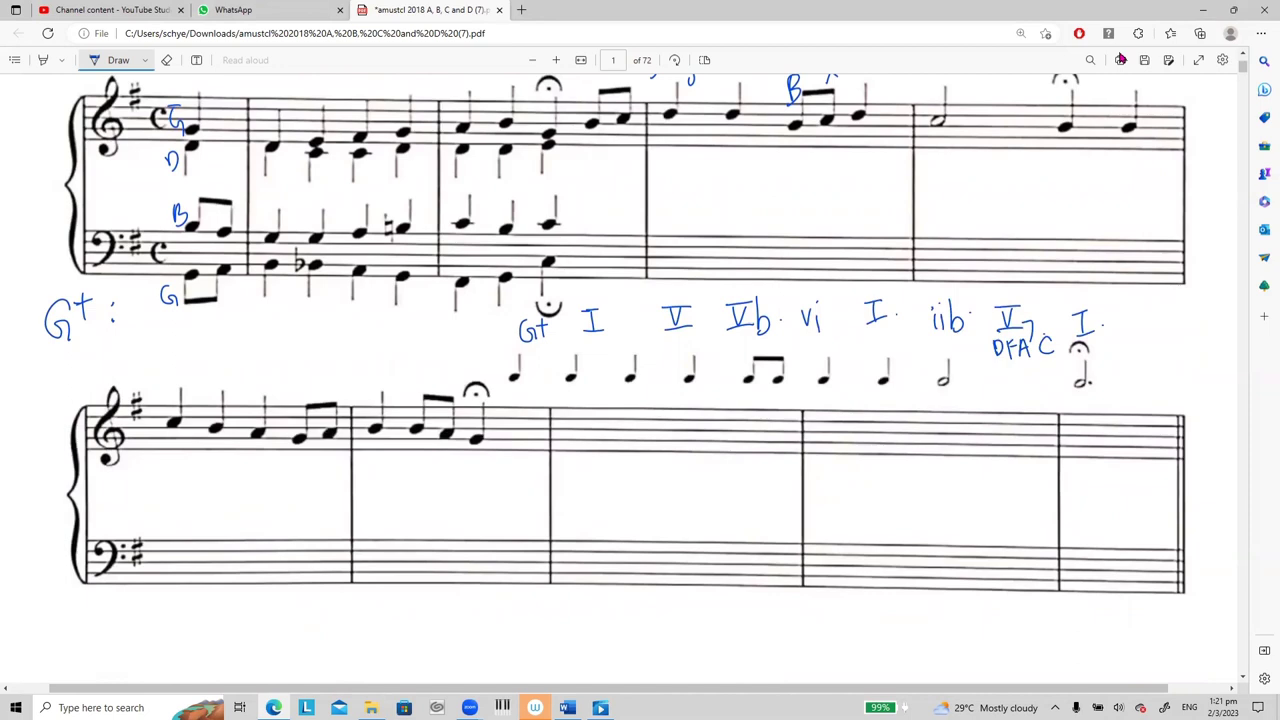
{"action": "scroll", "coordinate": [1121, 59], "scroll_direction": "up", "scroll_amount": 1}
{"action": "mouse_move", "coordinate": [1108, 112]}
{"action": "left_mouse_down"}
{"action": "mouse_move", "coordinate": [1109, 86]}
{"action": "mouse_move", "coordinate": [1170, 82]}
{"action": "left_mouse_up"}
{"action": "key", "text": "ctrl+z"}
{"action": "left_click", "coordinate": [110, 59]}
{"action": "mouse_move", "coordinate": [1140, 330]}
{"action": "left_mouse_down"}
{"action": "mouse_move", "coordinate": [1158, 330]}
{"action": "mouse_move", "coordinate": [1147, 356]}
{"action": "left_mouse_up"}
{"action": "left_click_drag", "start_coordinate": [1136, 357], "coordinate": [1160, 357]}
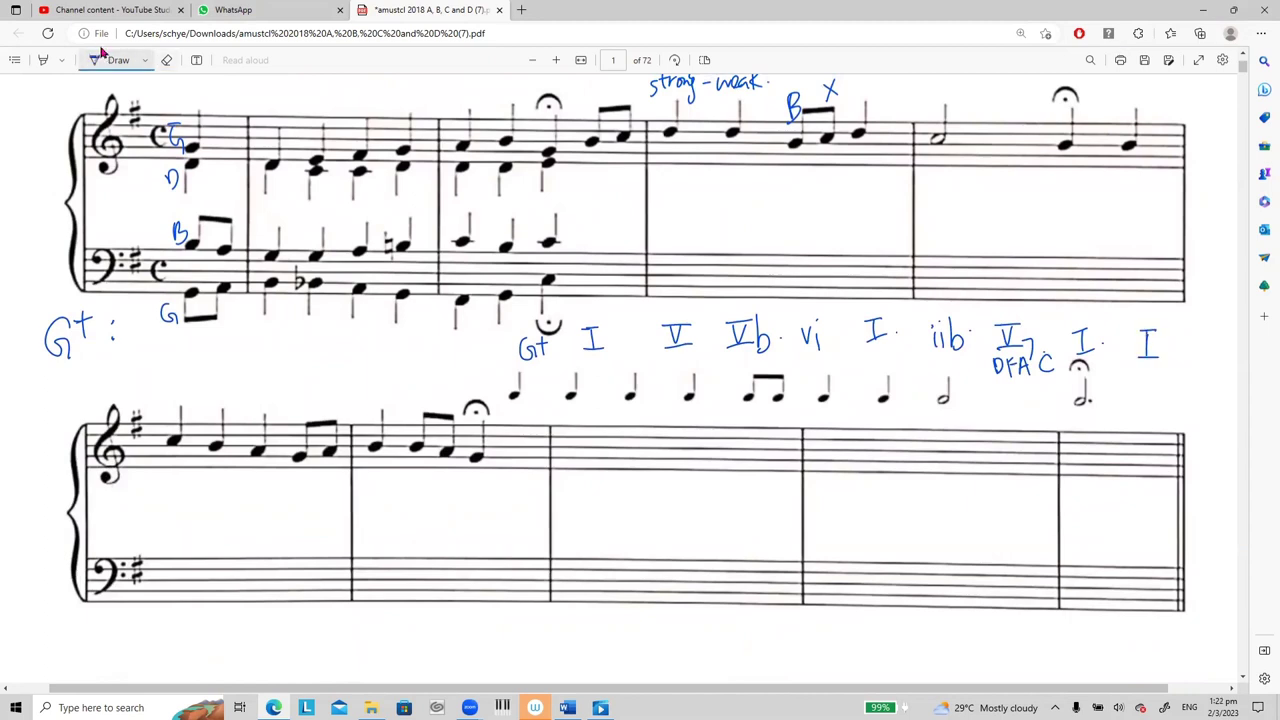
{"action": "left_click_drag", "start_coordinate": [1139, 332], "coordinate": [1156, 330]}
Step: Label the second system's first note C and write the chord numeral IV beneath it
{"action": "scroll", "coordinate": [640, 400], "scroll_direction": "down", "scroll_amount": 3}
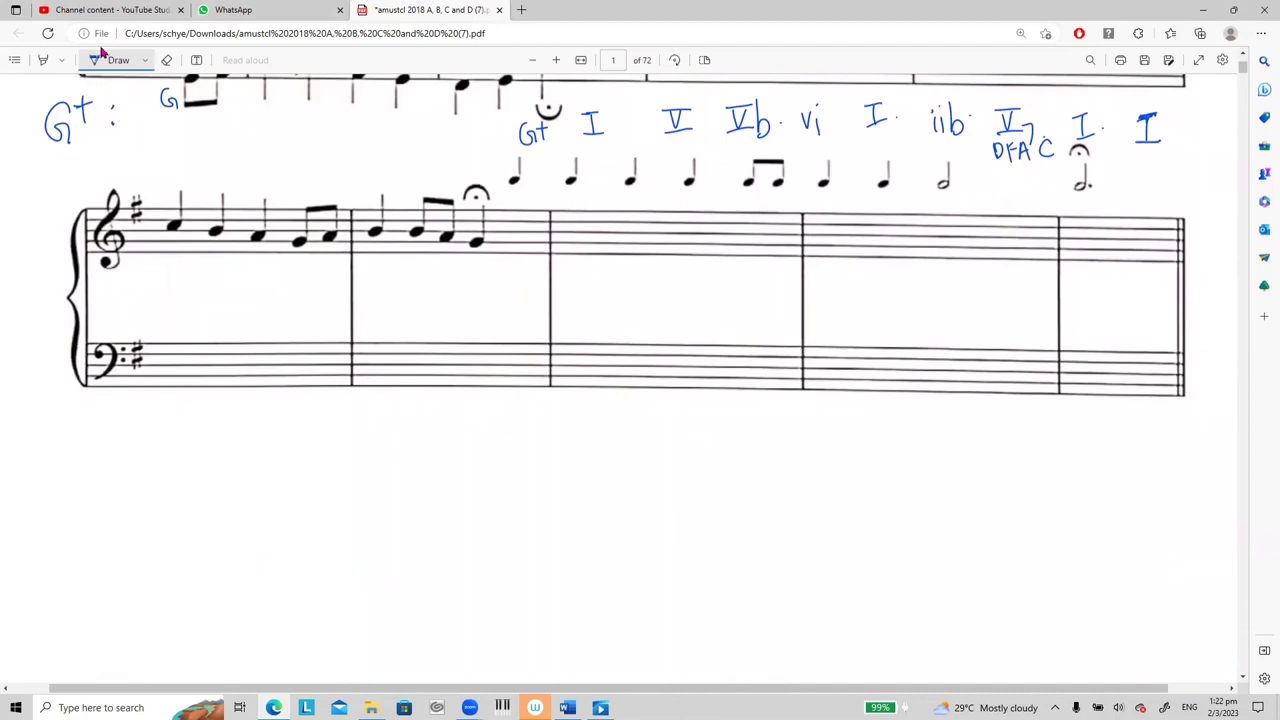
{"action": "left_click_drag", "start_coordinate": [181, 174], "coordinate": [182, 190]}
{"action": "scroll", "coordinate": [640, 400], "scroll_direction": "up", "scroll_amount": 4}
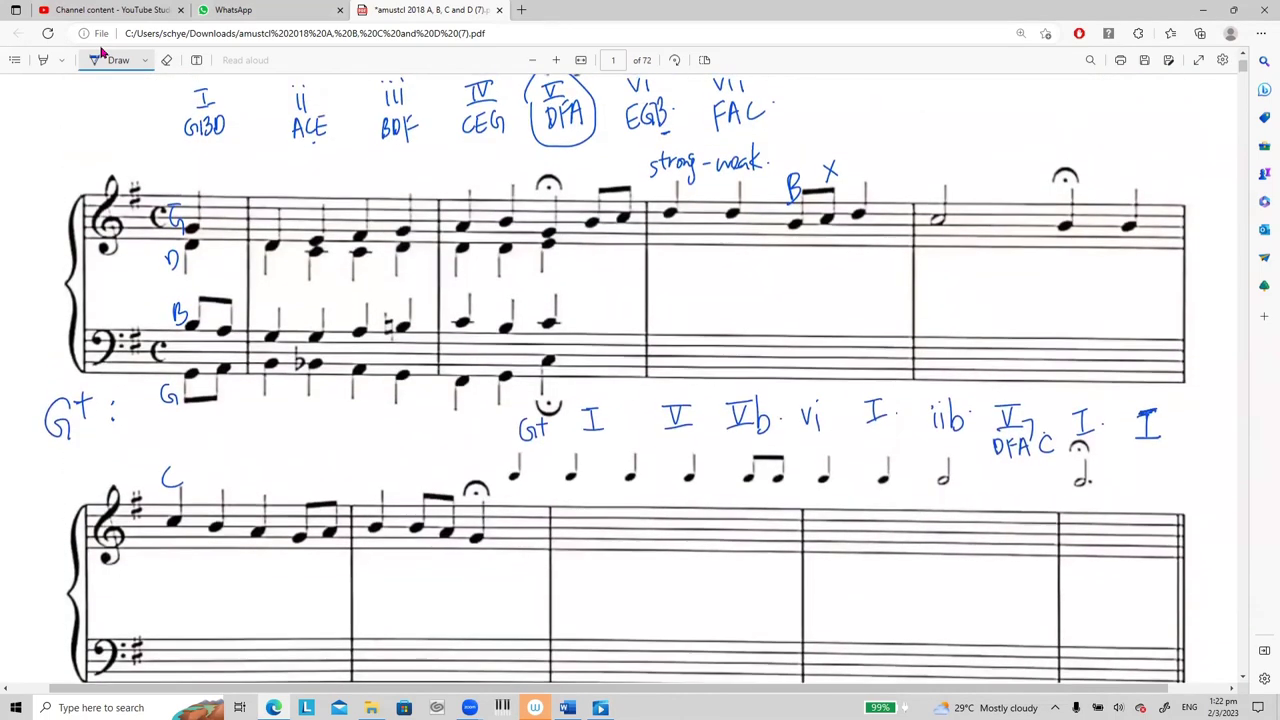
{"action": "scroll", "coordinate": [640, 400], "scroll_direction": "down", "scroll_amount": 3}
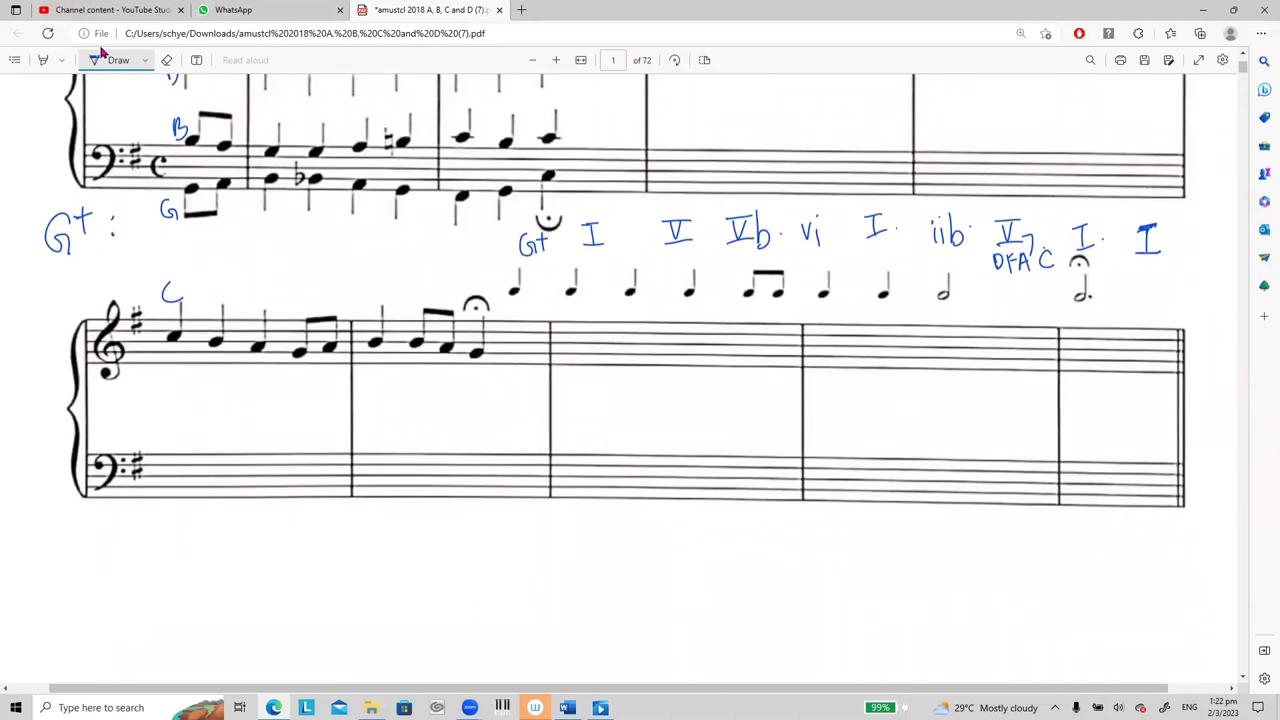
{"action": "left_click_drag", "start_coordinate": [136, 528], "coordinate": [174, 530]}
{"action": "mouse_move", "coordinate": [147, 536]}
{"action": "left_mouse_down"}
{"action": "mouse_move", "coordinate": [148, 560]}
{"action": "mouse_move", "coordinate": [168, 537]}
{"action": "mouse_move", "coordinate": [180, 560]}
{"action": "left_mouse_up"}
{"action": "left_click", "coordinate": [188, 546]}
{"action": "mouse_move", "coordinate": [205, 290]}
{"action": "left_mouse_down"}
{"action": "mouse_move", "coordinate": [205, 322]}
{"action": "mouse_move", "coordinate": [288, 367]}
{"action": "mouse_move", "coordinate": [312, 322]}
{"action": "mouse_move", "coordinate": [208, 295]}
{"action": "left_mouse_up"}
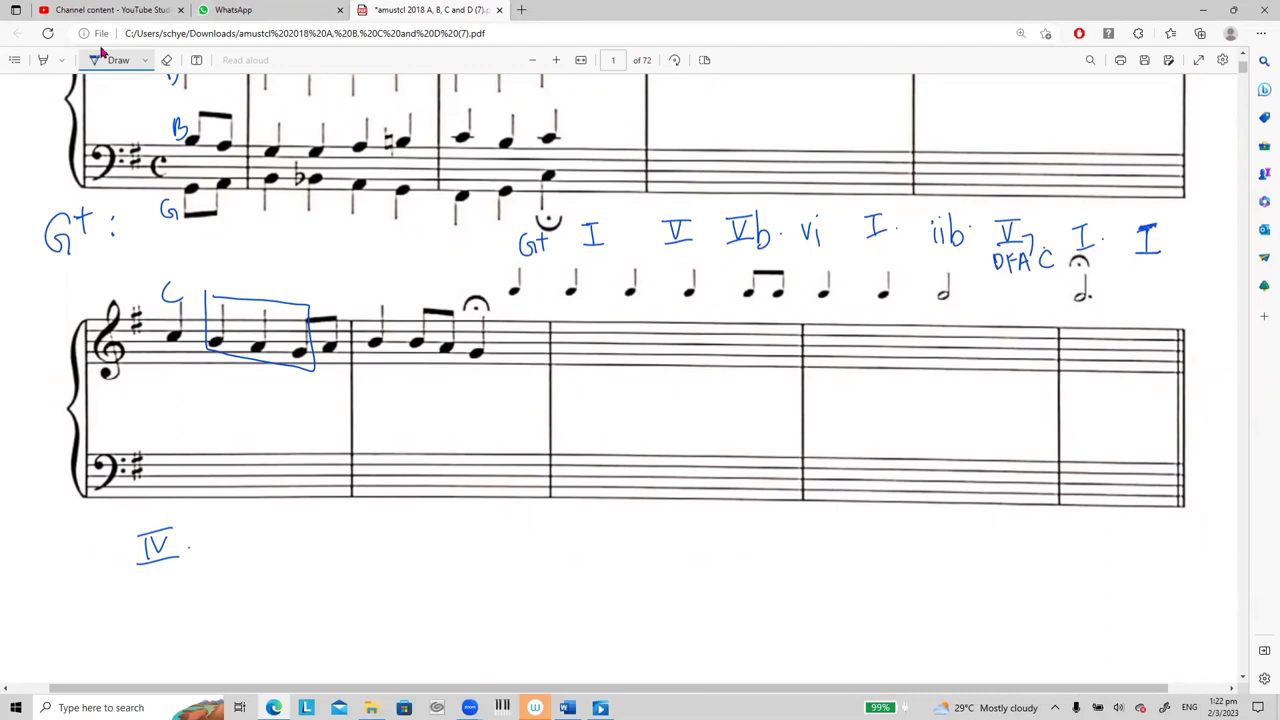
{"action": "left_click", "coordinate": [166, 60]}
{"action": "left_click", "coordinate": [260, 300]}
Step: Write the scale degrees 3, 2 and 1 above the second system's three descending melody notes
{"action": "left_click", "coordinate": [117, 60]}
{"action": "mouse_move", "coordinate": [216, 275]}
{"action": "left_mouse_down"}
{"action": "mouse_move", "coordinate": [229, 281]}
{"action": "mouse_move", "coordinate": [220, 293]}
{"action": "left_mouse_up"}
{"action": "left_click_drag", "start_coordinate": [251, 279], "coordinate": [302, 298]}
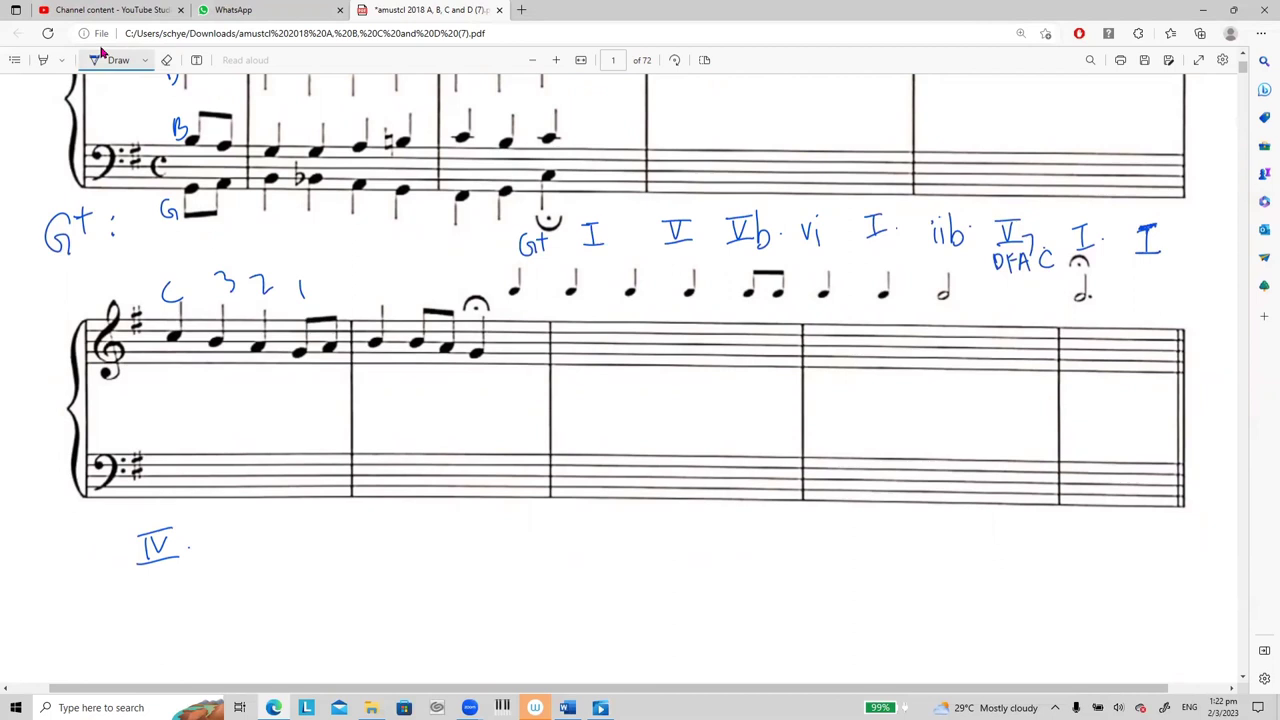
{"action": "mouse_move", "coordinate": [214, 270]}
{"action": "left_mouse_down"}
{"action": "mouse_move", "coordinate": [230, 283]}
{"action": "mouse_move", "coordinate": [221, 299]}
{"action": "left_mouse_up"}
Step: Mark three ascending bass noteheads beneath the 3-2-1 melody notes and draw a bracket below them
{"action": "left_click_drag", "start_coordinate": [208, 495], "coordinate": [298, 485]}
{"action": "mouse_move", "coordinate": [201, 605]}
{"action": "left_mouse_down"}
{"action": "mouse_move", "coordinate": [201, 633]}
{"action": "mouse_move", "coordinate": [350, 630]}
{"action": "left_mouse_up"}
{"action": "scroll", "coordinate": [101, 52], "scroll_direction": "down", "scroll_amount": 1}
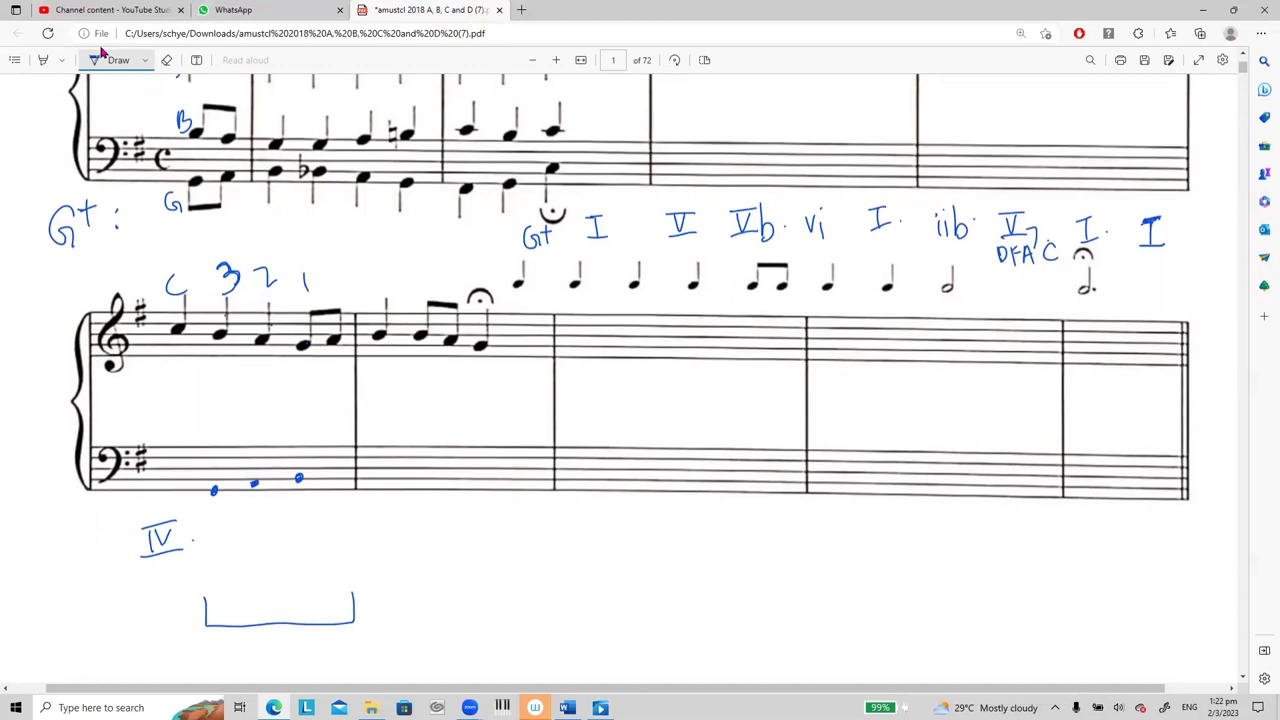
Step: Write "passing 6 4" beneath the bracket under the three bass notes
{"action": "left_click_drag", "start_coordinate": [194, 549], "coordinate": [198, 585]}
{"action": "mouse_move", "coordinate": [196, 553]}
{"action": "left_mouse_down"}
{"action": "mouse_move", "coordinate": [194, 565]}
{"action": "mouse_move", "coordinate": [231, 564]}
{"action": "left_mouse_up"}
{"action": "mouse_move", "coordinate": [251, 546]}
{"action": "left_mouse_down"}
{"action": "mouse_move", "coordinate": [243, 564]}
{"action": "mouse_move", "coordinate": [256, 563]}
{"action": "left_mouse_up"}
{"action": "left_click_drag", "start_coordinate": [261, 550], "coordinate": [276, 560]}
{"action": "left_click_drag", "start_coordinate": [286, 548], "coordinate": [280, 586]}
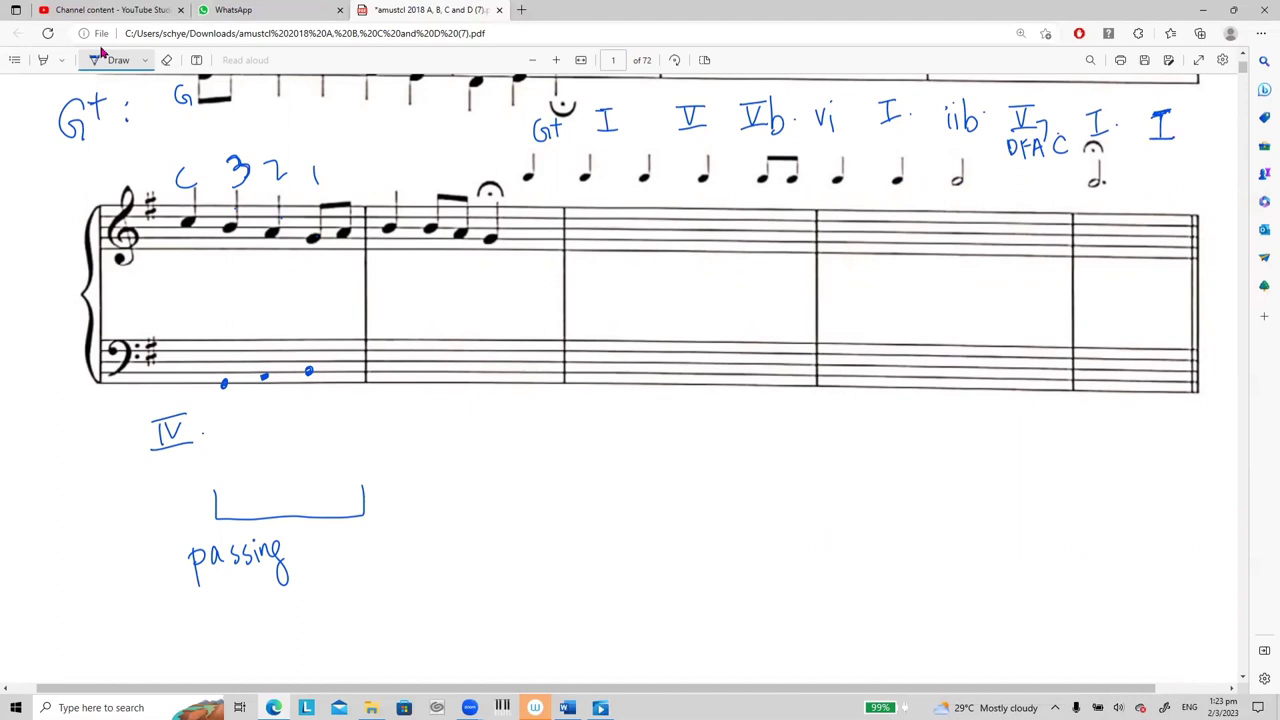
{"action": "left_click_drag", "start_coordinate": [330, 527], "coordinate": [322, 542]}
{"action": "mouse_move", "coordinate": [332, 551]}
{"action": "left_mouse_down"}
{"action": "mouse_move", "coordinate": [327, 568]}
{"action": "mouse_move", "coordinate": [347, 567]}
{"action": "left_mouse_up"}
{"action": "left_click_drag", "start_coordinate": [340, 554], "coordinate": [339, 583]}
Step: Label the passing progression I, Vc, Ib with GBD under the first chord, and erase the contrary-motion arrows and note labels
{"action": "left_click_drag", "start_coordinate": [219, 239], "coordinate": [316, 266]}
{"action": "mouse_move", "coordinate": [308, 254]}
{"action": "left_mouse_down"}
{"action": "mouse_move", "coordinate": [325, 265]}
{"action": "mouse_move", "coordinate": [312, 278]}
{"action": "left_mouse_up"}
{"action": "left_click_drag", "start_coordinate": [222, 419], "coordinate": [318, 379]}
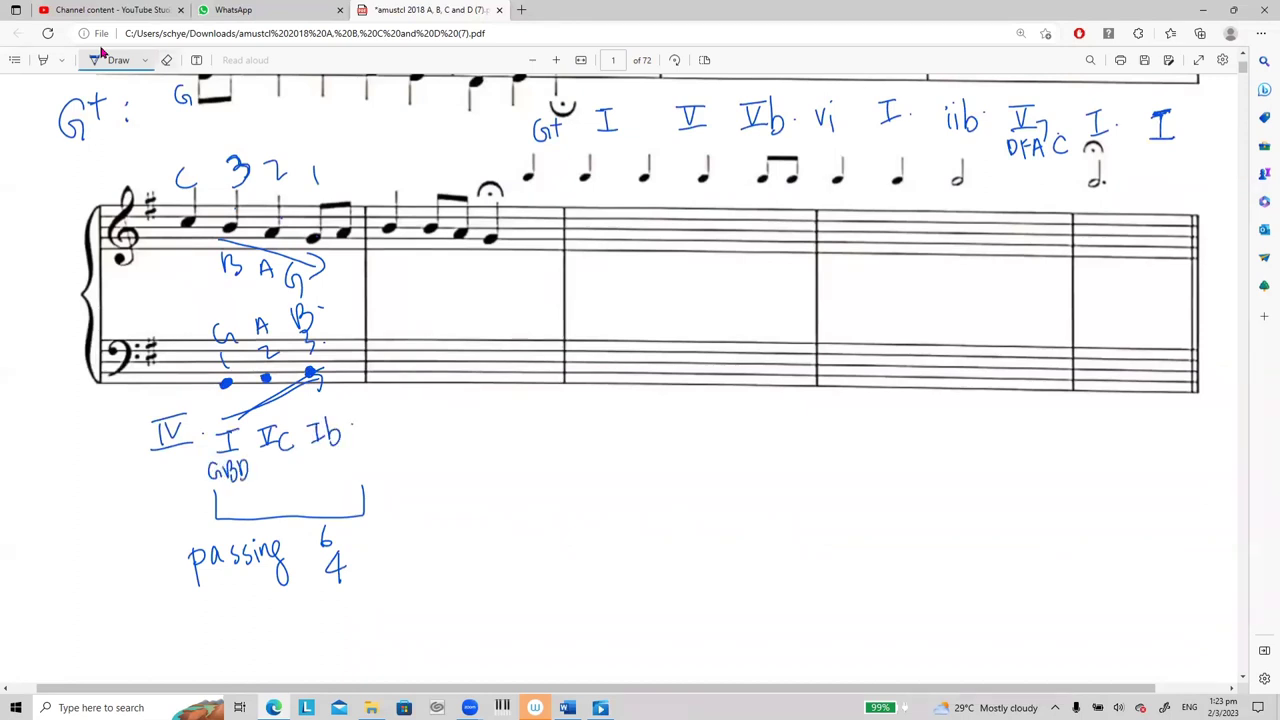
{"action": "left_click", "coordinate": [166, 59]}
{"action": "left_click", "coordinate": [270, 398]}
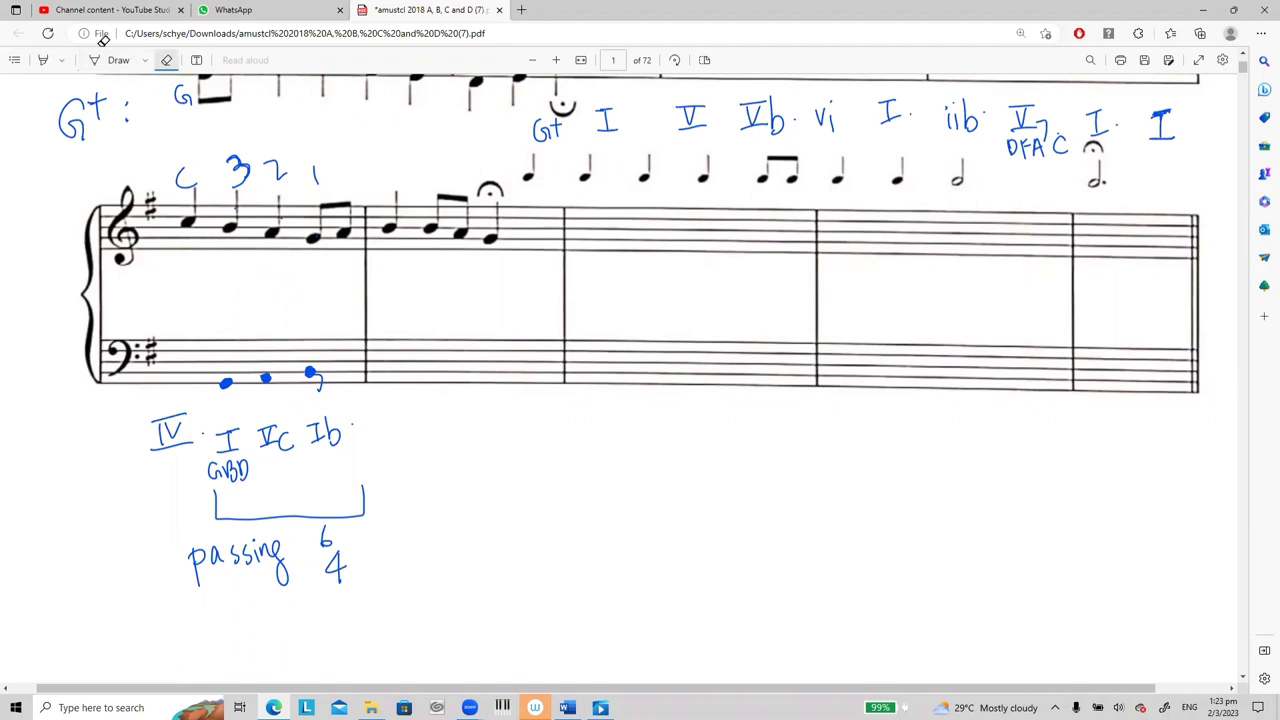
Step: Add stems to the three bass notes and write the chord tones GGBD, DFAA and GBD beneath their numerals
{"action": "left_click", "coordinate": [101, 58]}
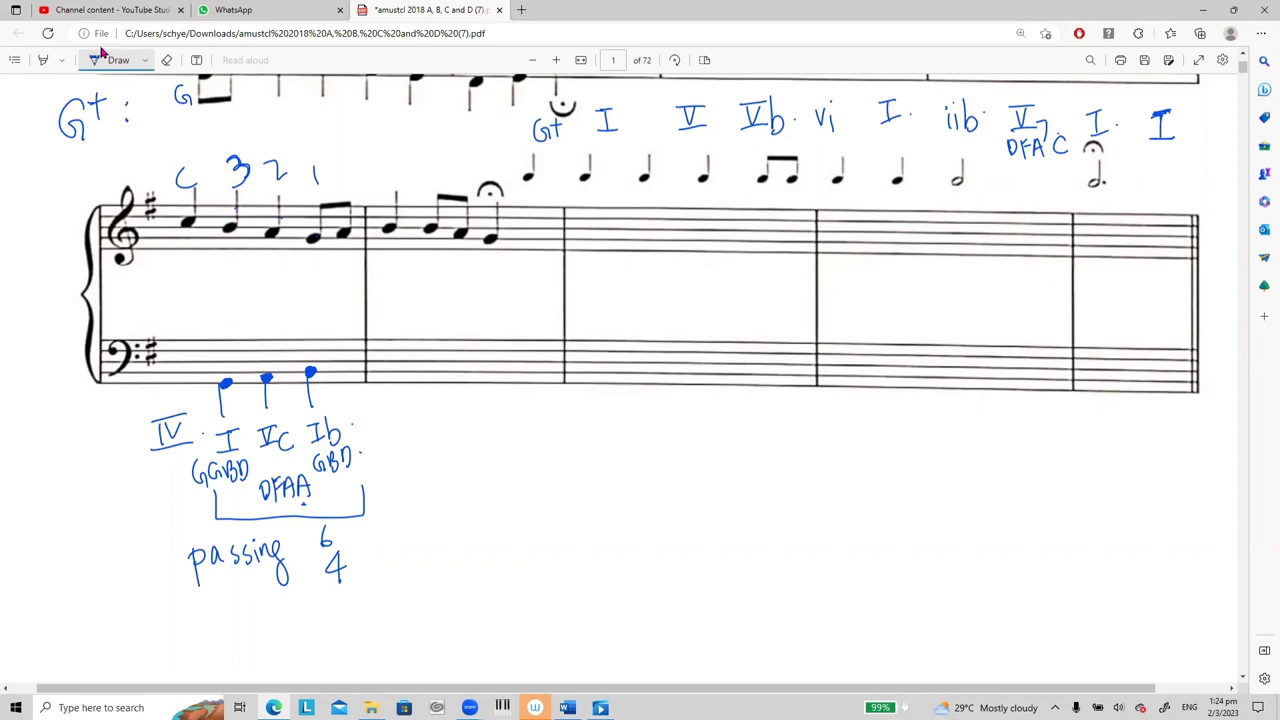
{"action": "mouse_move", "coordinate": [298, 430]}
{"action": "left_mouse_down"}
{"action": "mouse_move", "coordinate": [330, 405]}
{"action": "mouse_move", "coordinate": [299, 428]}
{"action": "left_mouse_up"}
{"action": "left_click", "coordinate": [166, 60]}
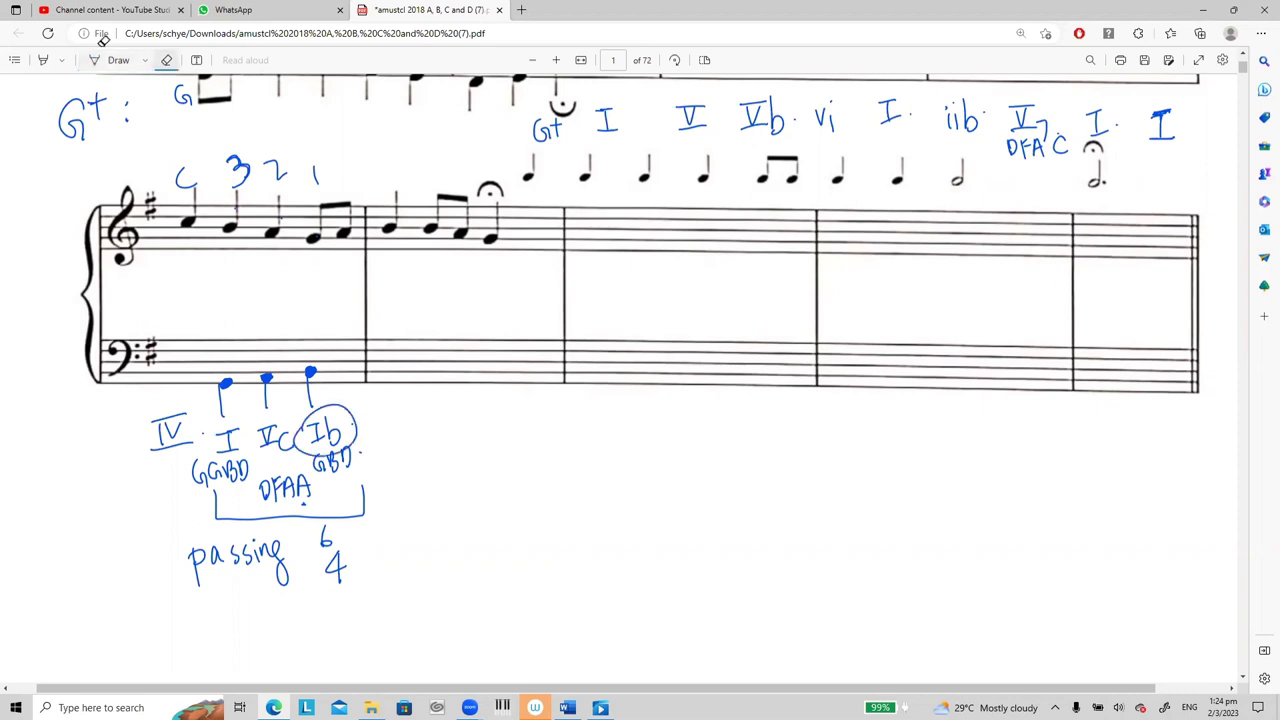
{"action": "left_click", "coordinate": [354, 428]}
{"action": "scroll", "coordinate": [640, 350], "scroll_direction": "up", "scroll_amount": 1}
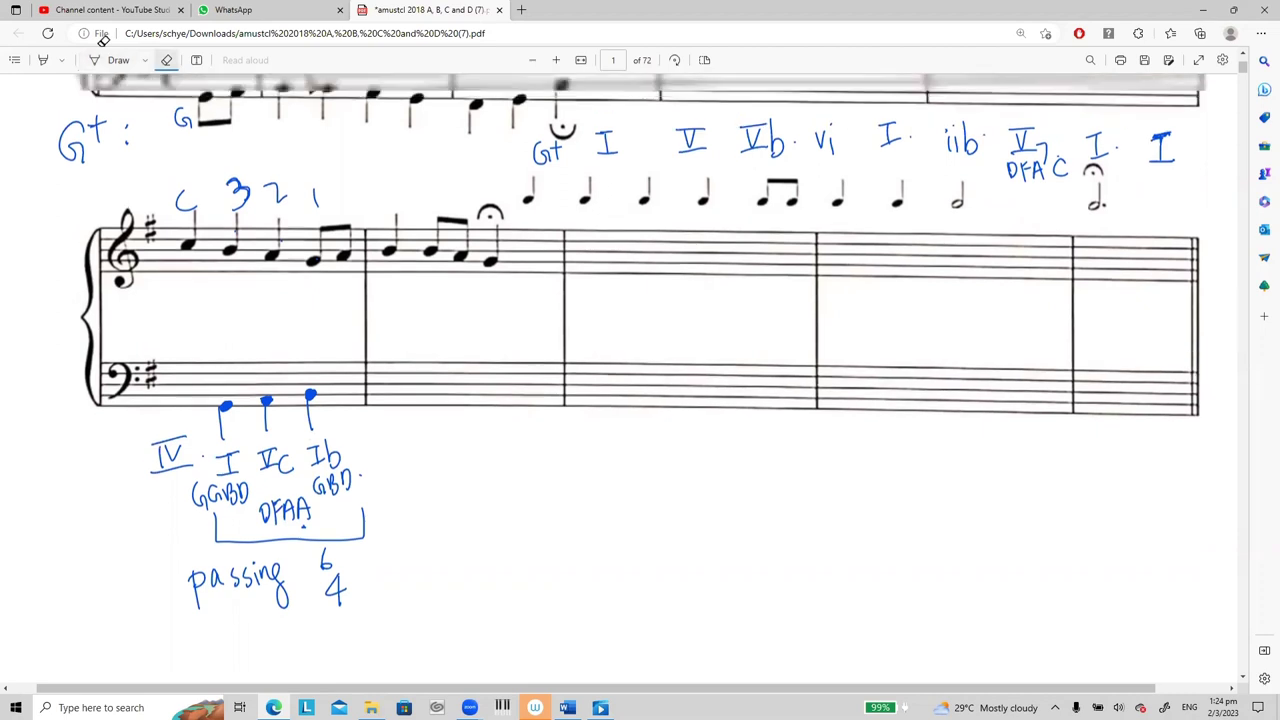
{"action": "left_click", "coordinate": [101, 54]}
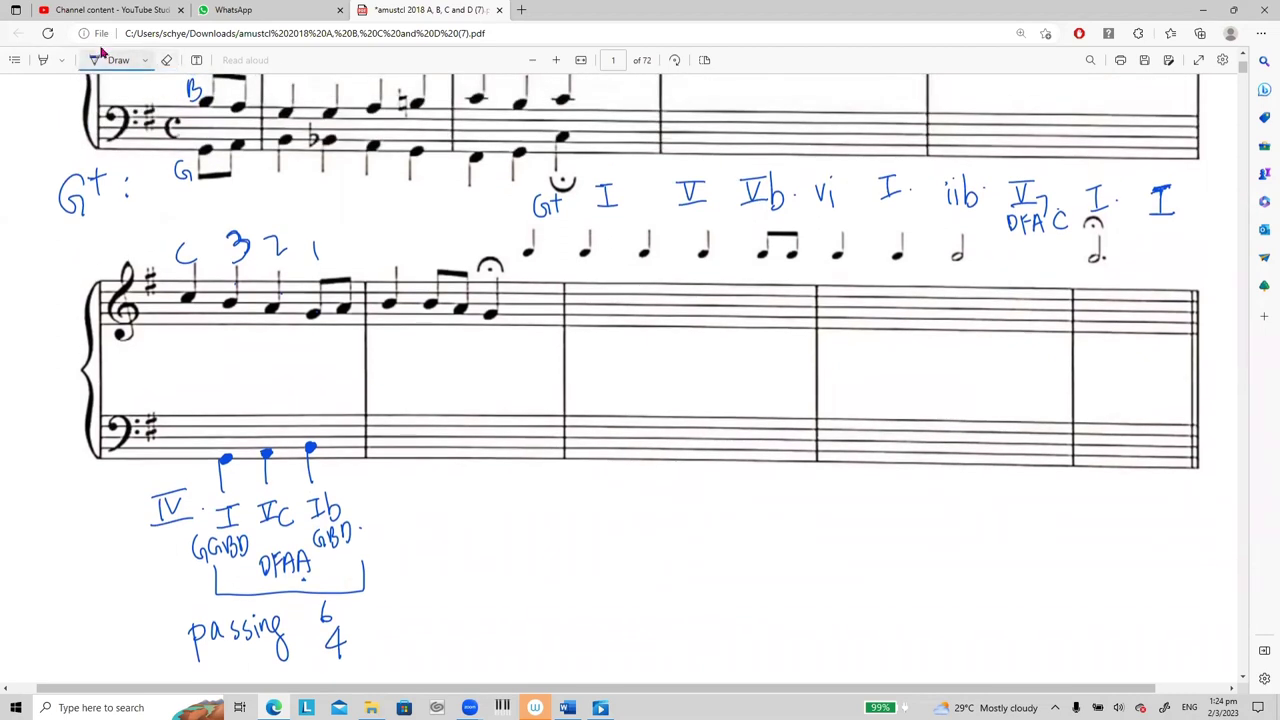
{"action": "mouse_move", "coordinate": [388, 490]}
{"action": "left_mouse_down"}
{"action": "mouse_move", "coordinate": [402, 488]}
{"action": "mouse_move", "coordinate": [400, 514]}
{"action": "left_mouse_up"}
{"action": "left_click_drag", "start_coordinate": [390, 514], "coordinate": [410, 512]}
{"action": "left_click_drag", "start_coordinate": [310, 246], "coordinate": [311, 274]}
{"action": "mouse_move", "coordinate": [305, 257]}
{"action": "left_mouse_down"}
{"action": "mouse_move", "coordinate": [384, 242]}
{"action": "mouse_move", "coordinate": [406, 266]}
{"action": "left_mouse_up"}
{"action": "left_click_drag", "start_coordinate": [297, 385], "coordinate": [343, 396]}
{"action": "mouse_move", "coordinate": [346, 368]}
{"action": "left_mouse_down"}
{"action": "mouse_move", "coordinate": [358, 396]}
{"action": "mouse_move", "coordinate": [416, 380]}
{"action": "mouse_move", "coordinate": [428, 406]}
{"action": "left_mouse_up"}
{"action": "left_click", "coordinate": [166, 60]}
{"action": "left_click_drag", "start_coordinate": [302, 388], "coordinate": [428, 392]}
{"action": "left_click_drag", "start_coordinate": [394, 490], "coordinate": [402, 514]}
{"action": "left_click", "coordinate": [393, 378]}
{"action": "mouse_move", "coordinate": [400, 247]}
{"action": "left_mouse_down"}
{"action": "mouse_move", "coordinate": [316, 249]}
{"action": "mouse_move", "coordinate": [310, 264]}
{"action": "left_mouse_up"}
Step: Write the chord numeral iiib beneath the first beat of the second system's second bar
{"action": "left_click", "coordinate": [101, 54]}
{"action": "left_click_drag", "start_coordinate": [385, 490], "coordinate": [392, 512]}
{"action": "left_click_drag", "start_coordinate": [398, 492], "coordinate": [408, 512]}
Step: Write the chord numerals V and I beneath the eighth-note pair and the fermata note of the second system
{"action": "scroll", "coordinate": [640, 380], "scroll_direction": "up", "scroll_amount": 5}
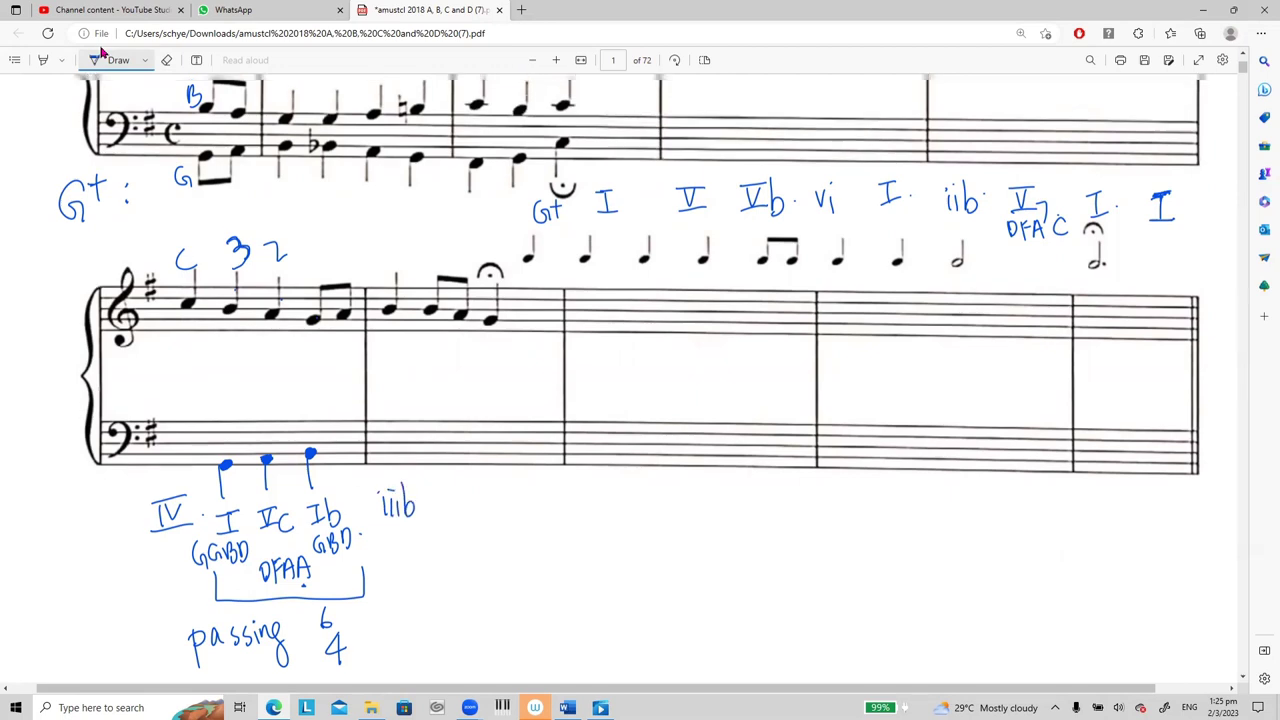
{"action": "right_click", "coordinate": [101, 54]}
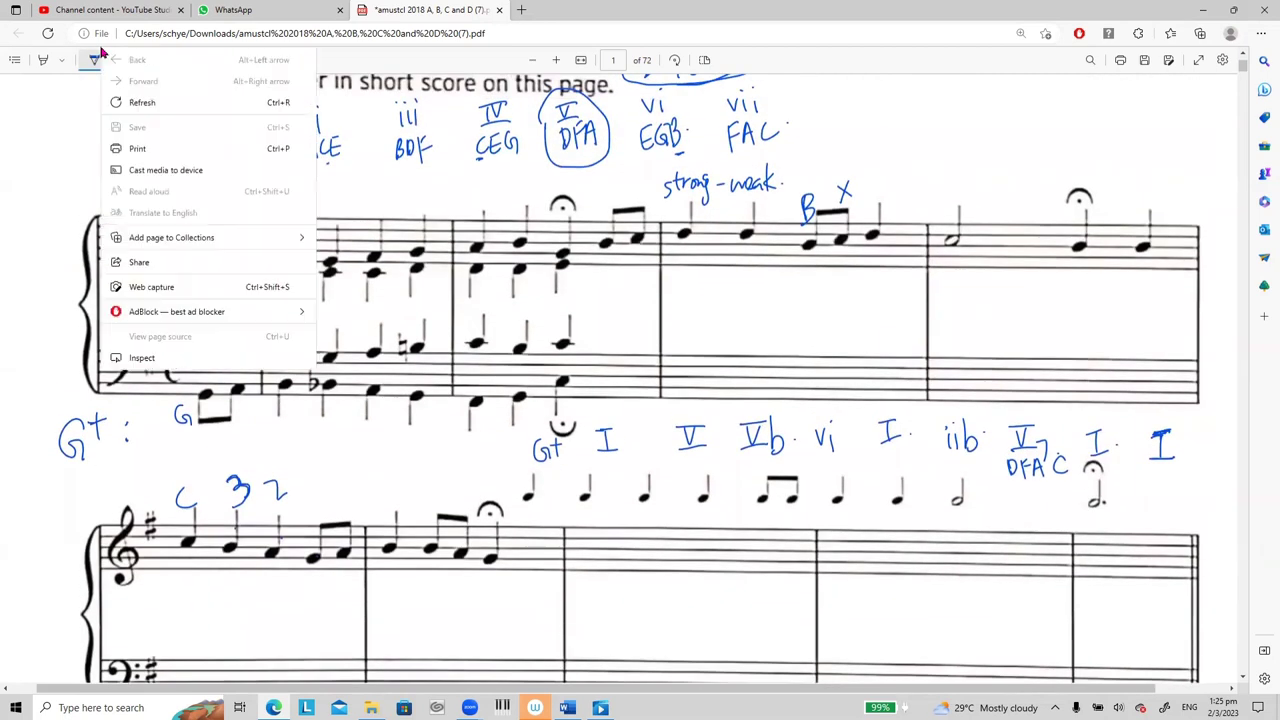
{"action": "left_click", "coordinate": [510, 198]}
{"action": "scroll", "coordinate": [510, 198], "scroll_direction": "down", "scroll_amount": 6}
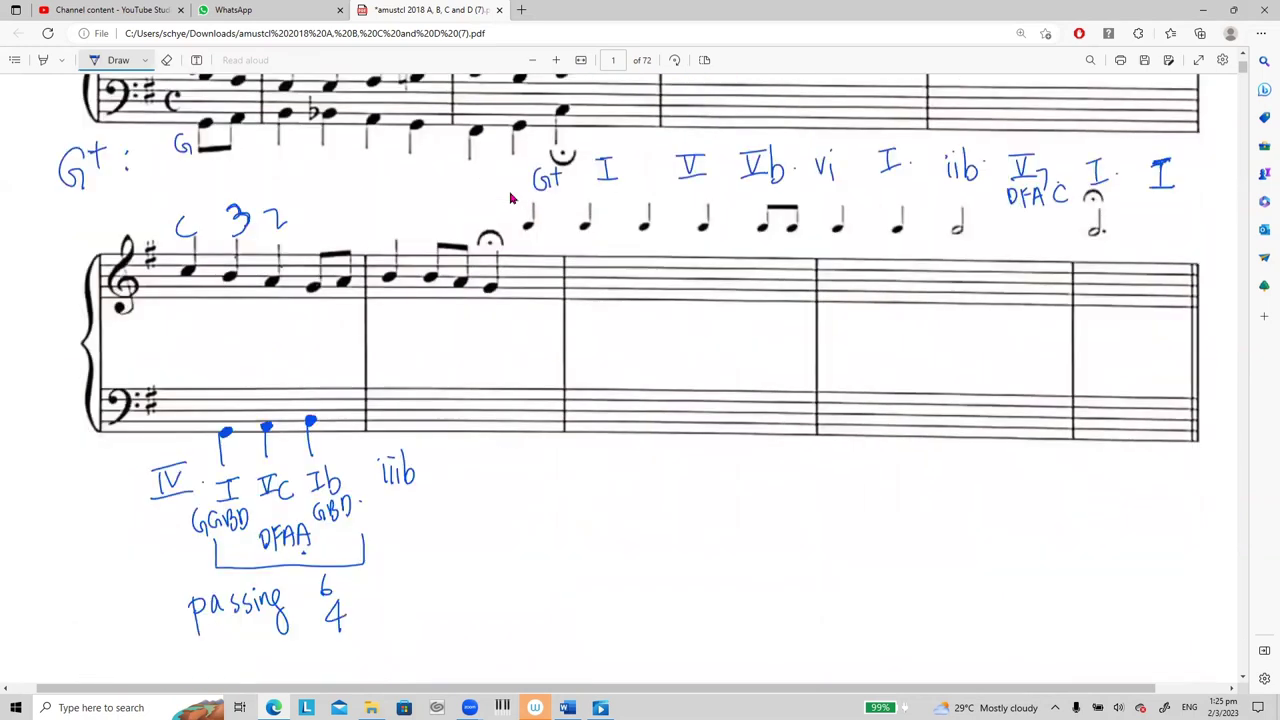
{"action": "mouse_move", "coordinate": [433, 406]}
{"action": "left_mouse_down"}
{"action": "mouse_move", "coordinate": [455, 405]}
{"action": "mouse_move", "coordinate": [447, 424]}
{"action": "left_mouse_up"}
{"action": "mouse_move", "coordinate": [454, 406]}
{"action": "left_mouse_down"}
{"action": "mouse_move", "coordinate": [447, 424]}
{"action": "mouse_move", "coordinate": [492, 426]}
{"action": "left_mouse_up"}
{"action": "left_click_drag", "start_coordinate": [486, 427], "coordinate": [505, 425]}
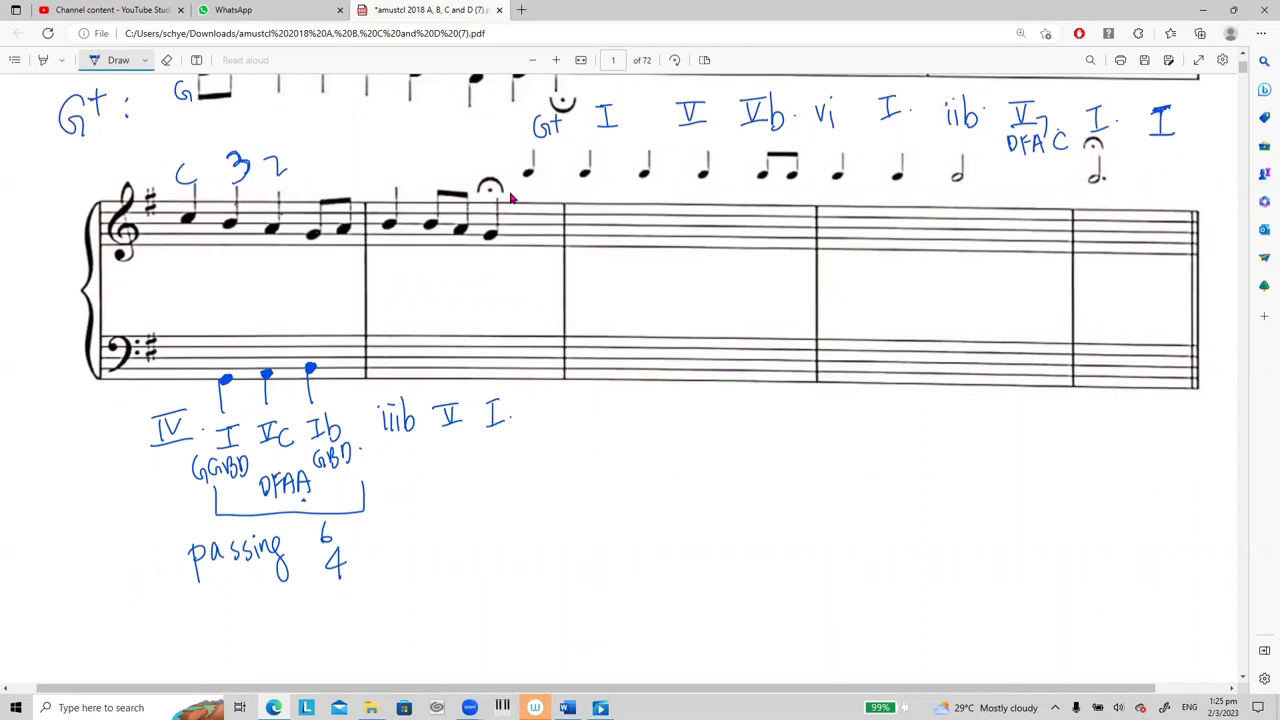
{"action": "mouse_move", "coordinate": [515, 160]}
{"action": "left_mouse_down"}
{"action": "mouse_move", "coordinate": [580, 144]}
{"action": "mouse_move", "coordinate": [700, 182]}
{"action": "left_mouse_up"}
{"action": "left_click", "coordinate": [166, 60]}
{"action": "left_click_drag", "start_coordinate": [520, 165], "coordinate": [720, 165]}
Step: Draw a quarter note on the treble staff between the second system's fermata note and the following barline
{"action": "left_click", "coordinate": [127, 55]}
{"action": "left_click_drag", "start_coordinate": [530, 219], "coordinate": [538, 190]}
{"action": "scroll", "coordinate": [640, 360], "scroll_direction": "up", "scroll_amount": 1}
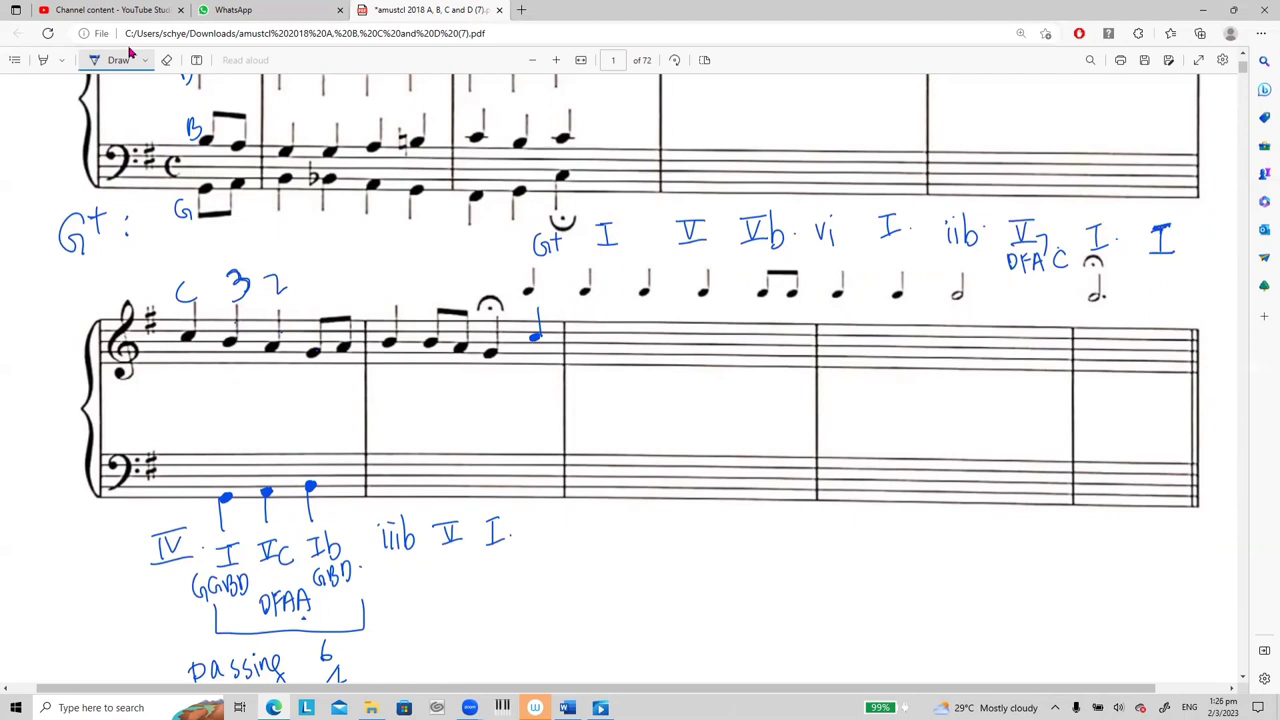
{"action": "left_click_drag", "start_coordinate": [477, 590], "coordinate": [476, 614]}
{"action": "left_click", "coordinate": [166, 60]}
{"action": "left_click", "coordinate": [468, 601]}
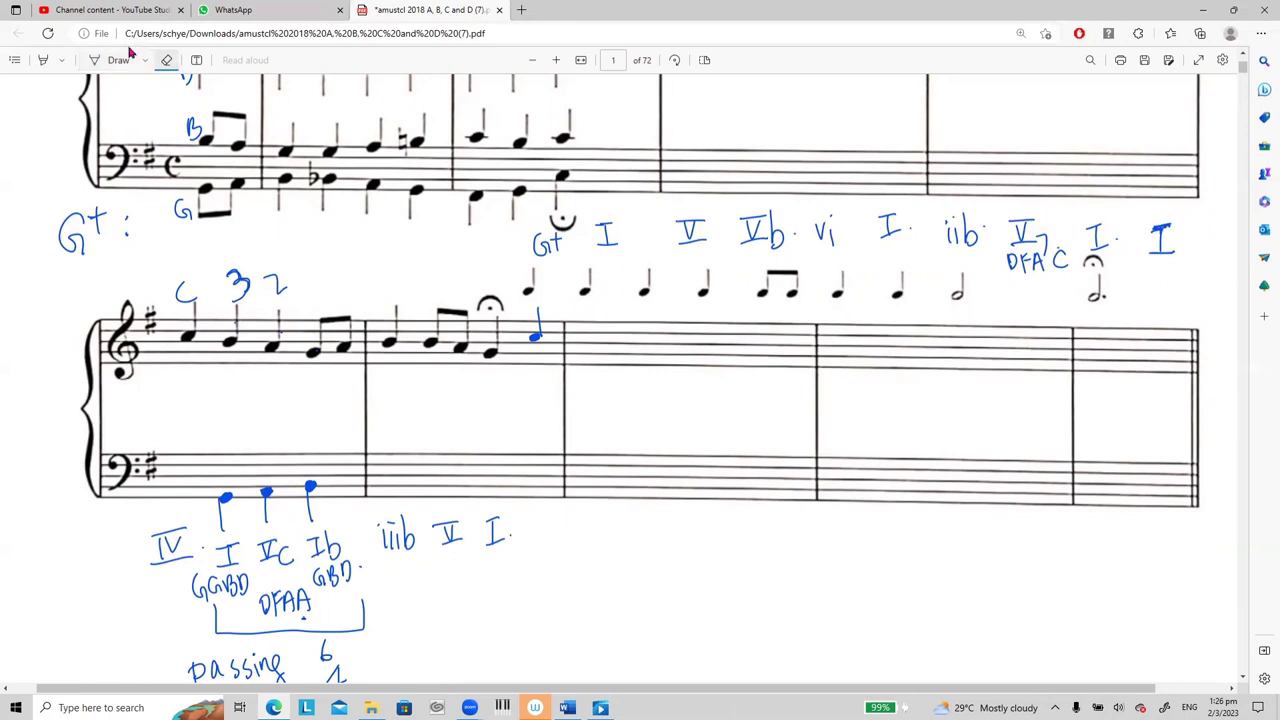
Step: Set the pen colour to red and write "C+: IV" below the bass staff under the added quarter note
{"action": "left_click", "coordinate": [118, 60]}
{"action": "left_click", "coordinate": [144, 60]}
{"action": "left_click", "coordinate": [182, 138]}
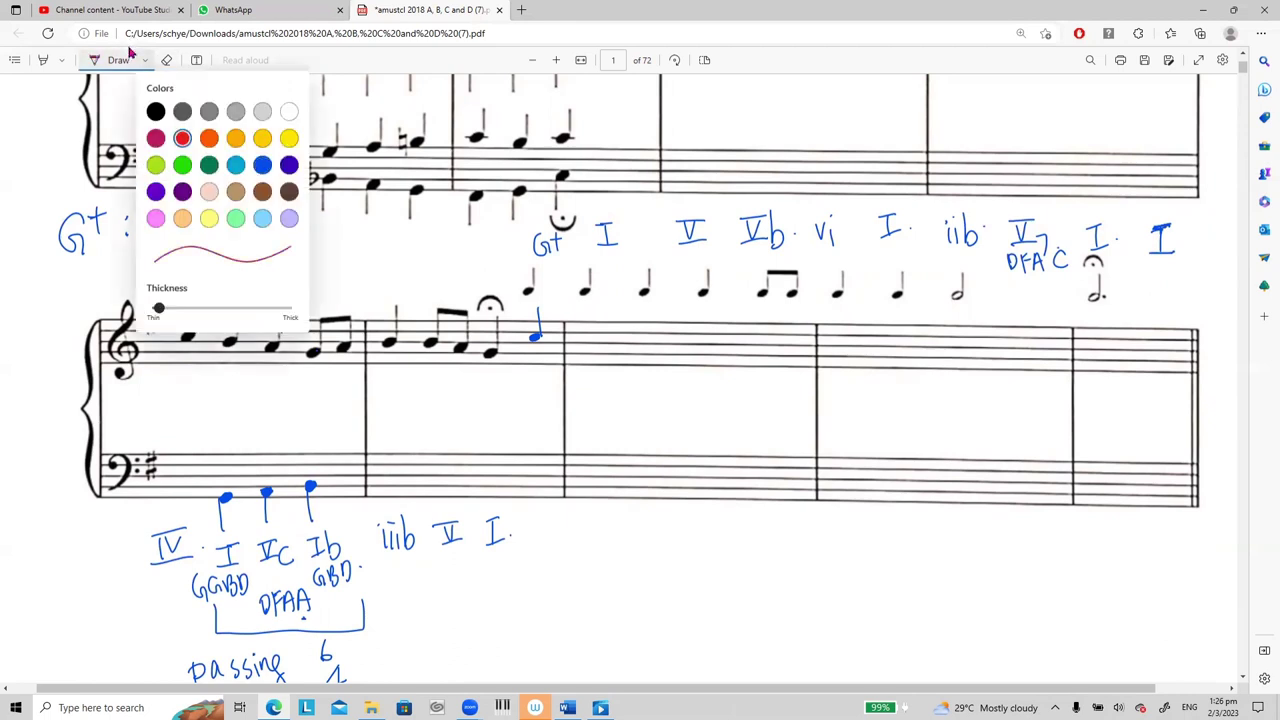
{"action": "mouse_move", "coordinate": [484, 592]}
{"action": "left_mouse_down"}
{"action": "mouse_move", "coordinate": [482, 612]}
{"action": "mouse_move", "coordinate": [497, 598]}
{"action": "left_mouse_up"}
{"action": "left_click_drag", "start_coordinate": [491, 590], "coordinate": [504, 589]}
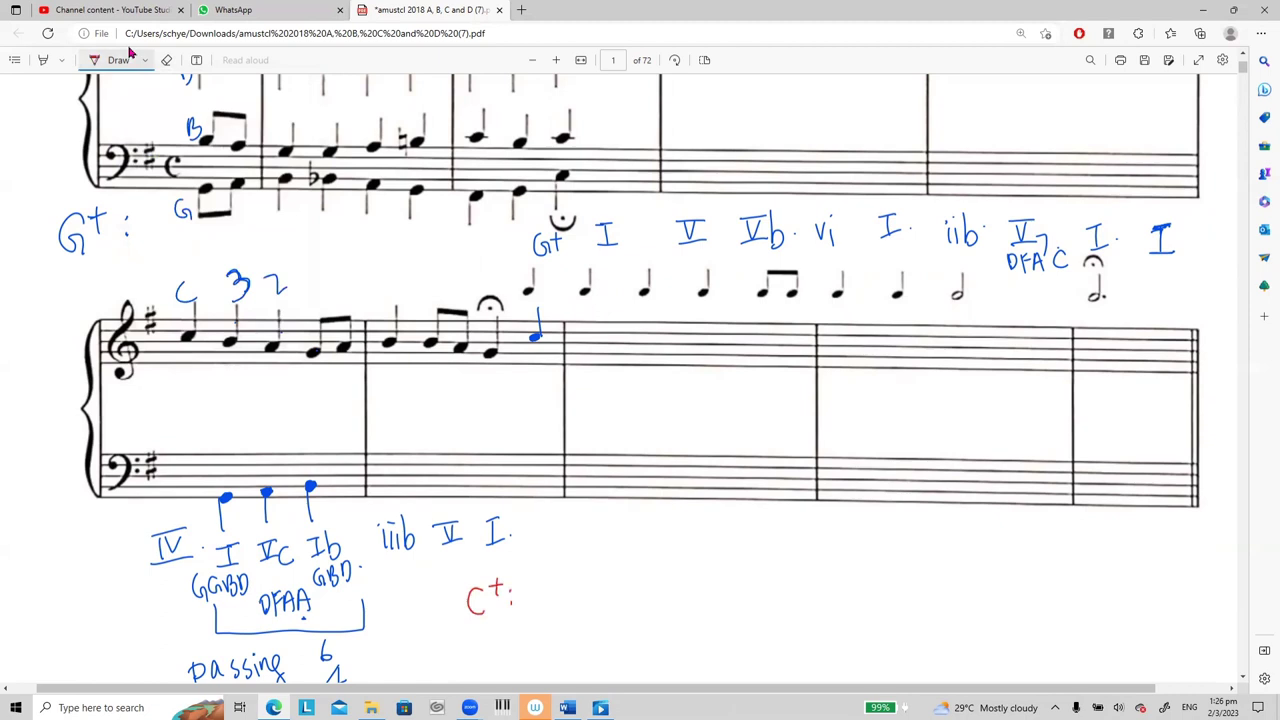
{"action": "mouse_move", "coordinate": [527, 575]}
{"action": "left_mouse_down"}
{"action": "mouse_move", "coordinate": [556, 573]}
{"action": "mouse_move", "coordinate": [531, 597]}
{"action": "left_mouse_up"}
{"action": "mouse_move", "coordinate": [540, 579]}
{"action": "left_mouse_down"}
{"action": "mouse_move", "coordinate": [544, 596]}
{"action": "mouse_move", "coordinate": [550, 579]}
{"action": "left_mouse_up"}
{"action": "left_click_drag", "start_coordinate": [536, 597], "coordinate": [560, 591]}
Step: Mark three descending treble noteheads labelled 3, 2 and 1 in the next bar, with three ascending bass noteheads and a bracket beneath
{"action": "mouse_move", "coordinate": [587, 330]}
{"action": "left_mouse_down"}
{"action": "mouse_move", "coordinate": [706, 340]}
{"action": "mouse_move", "coordinate": [589, 327]}
{"action": "mouse_move", "coordinate": [594, 374]}
{"action": "mouse_move", "coordinate": [666, 367]}
{"action": "left_mouse_up"}
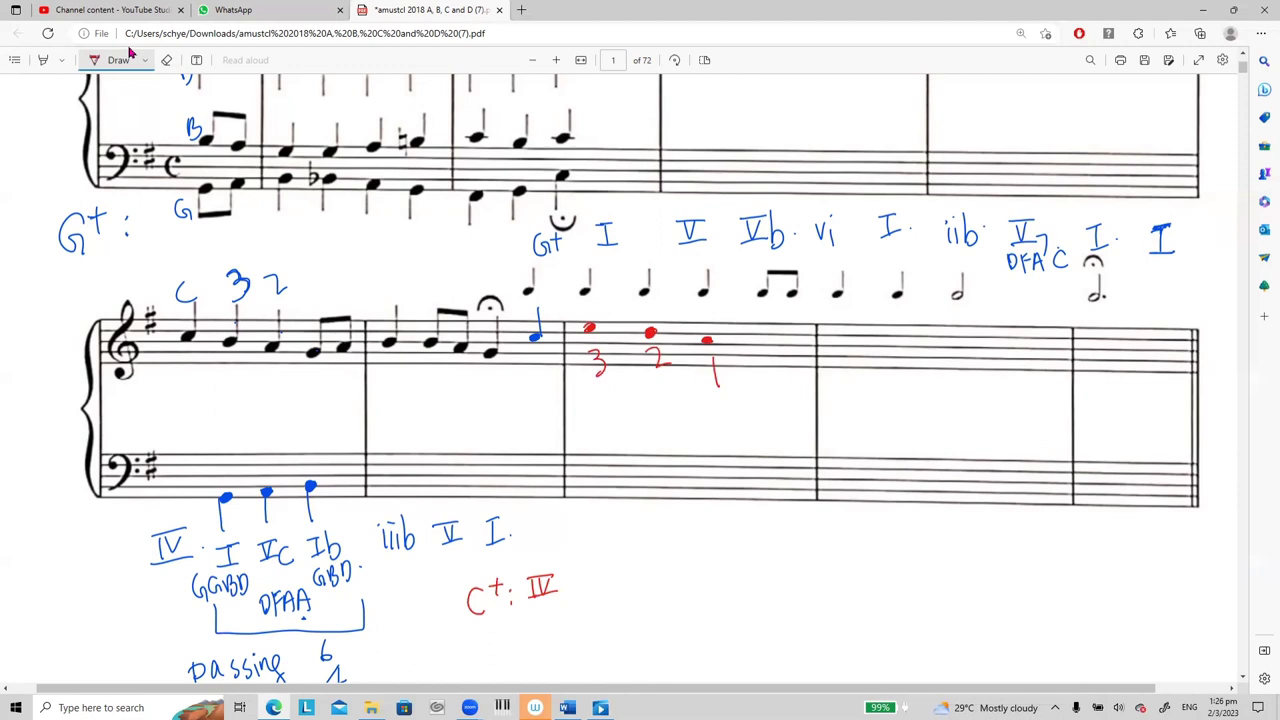
{"action": "left_click_drag", "start_coordinate": [586, 482], "coordinate": [716, 471]}
{"action": "mouse_move", "coordinate": [580, 622]}
{"action": "left_mouse_down"}
{"action": "mouse_move", "coordinate": [580, 636]}
{"action": "mouse_move", "coordinate": [736, 627]}
{"action": "mouse_move", "coordinate": [735, 612]}
{"action": "left_mouse_up"}
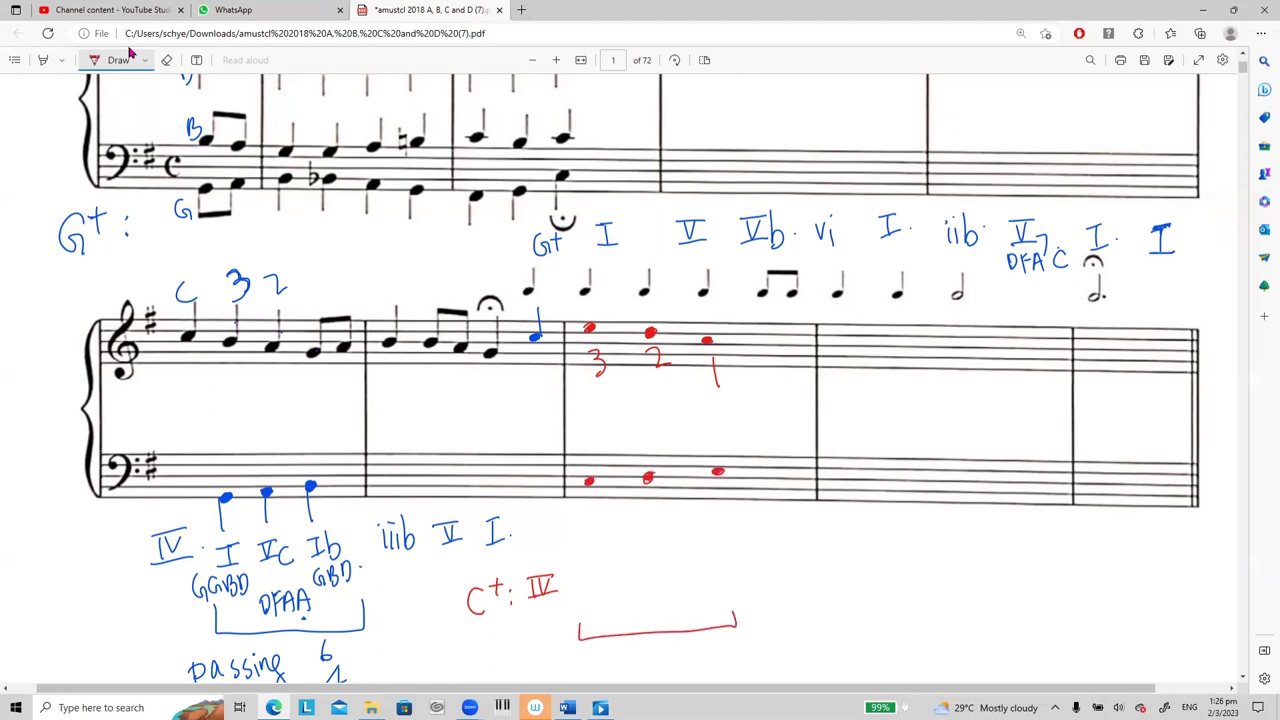
Step: Write the chord numerals Ib, Vc and I above the red bracket
{"action": "left_click_drag", "start_coordinate": [577, 566], "coordinate": [592, 566]}
{"action": "mouse_move", "coordinate": [589, 567]}
{"action": "left_mouse_down"}
{"action": "mouse_move", "coordinate": [589, 589]}
{"action": "mouse_move", "coordinate": [598, 584]}
{"action": "left_mouse_up"}
{"action": "left_click_drag", "start_coordinate": [600, 565], "coordinate": [606, 593]}
{"action": "mouse_move", "coordinate": [641, 565]}
{"action": "left_mouse_down"}
{"action": "mouse_move", "coordinate": [667, 564]}
{"action": "mouse_move", "coordinate": [670, 585]}
{"action": "left_mouse_up"}
{"action": "mouse_move", "coordinate": [686, 578]}
{"action": "left_mouse_down"}
{"action": "mouse_move", "coordinate": [676, 588]}
{"action": "mouse_move", "coordinate": [728, 563]}
{"action": "left_mouse_up"}
{"action": "mouse_move", "coordinate": [722, 563]}
{"action": "left_mouse_down"}
{"action": "mouse_move", "coordinate": [722, 584]}
{"action": "mouse_move", "coordinate": [738, 580]}
{"action": "left_mouse_up"}
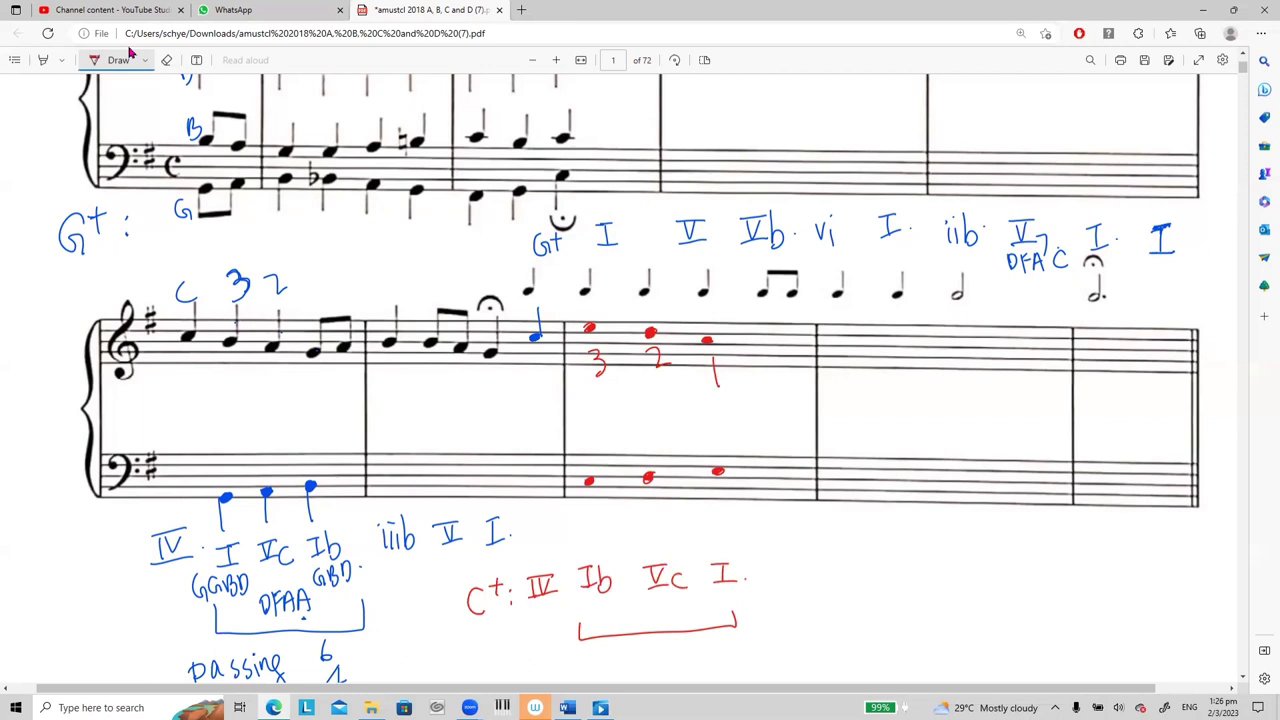
Step: Add downward stems to the three red bass noteheads and upward stems to the three red treble noteheads
{"action": "left_click_drag", "start_coordinate": [589, 484], "coordinate": [592, 518]}
{"action": "left_click_drag", "start_coordinate": [652, 476], "coordinate": [645, 519]}
{"action": "left_click_drag", "start_coordinate": [717, 472], "coordinate": [713, 510]}
{"action": "left_click_drag", "start_coordinate": [594, 326], "coordinate": [596, 298]}
{"action": "left_click_drag", "start_coordinate": [654, 328], "coordinate": [654, 302]}
{"action": "left_click_drag", "start_coordinate": [712, 340], "coordinate": [713, 309]}
Step: Erase the red numbers 3, 2 and 1 below the treble notes
{"action": "left_click", "coordinate": [166, 60]}
{"action": "left_click", "coordinate": [597, 362]}
{"action": "left_click", "coordinate": [715, 372]}
{"action": "left_click", "coordinate": [658, 357]}
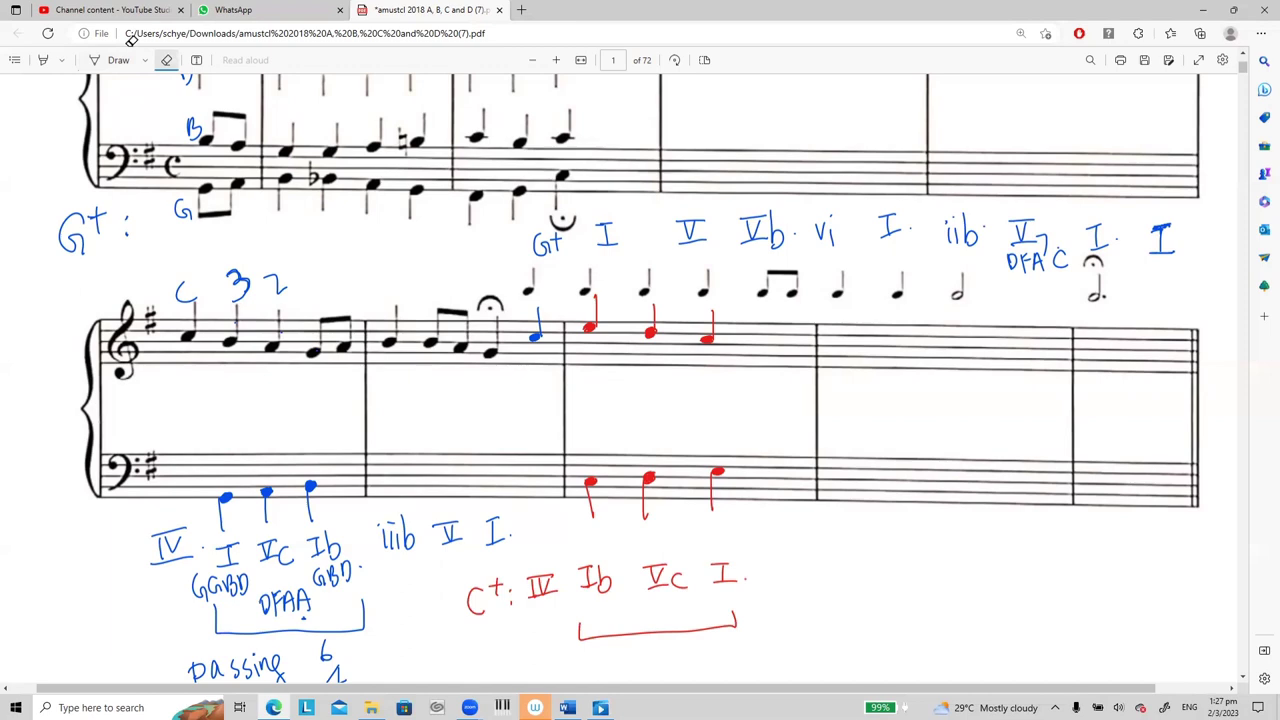
Step: Set the pen colour to blue, write "G" below the red bracket and draw a tall box around and below the last red I
{"action": "scroll", "coordinate": [640, 360], "scroll_direction": "down", "scroll_amount": 3}
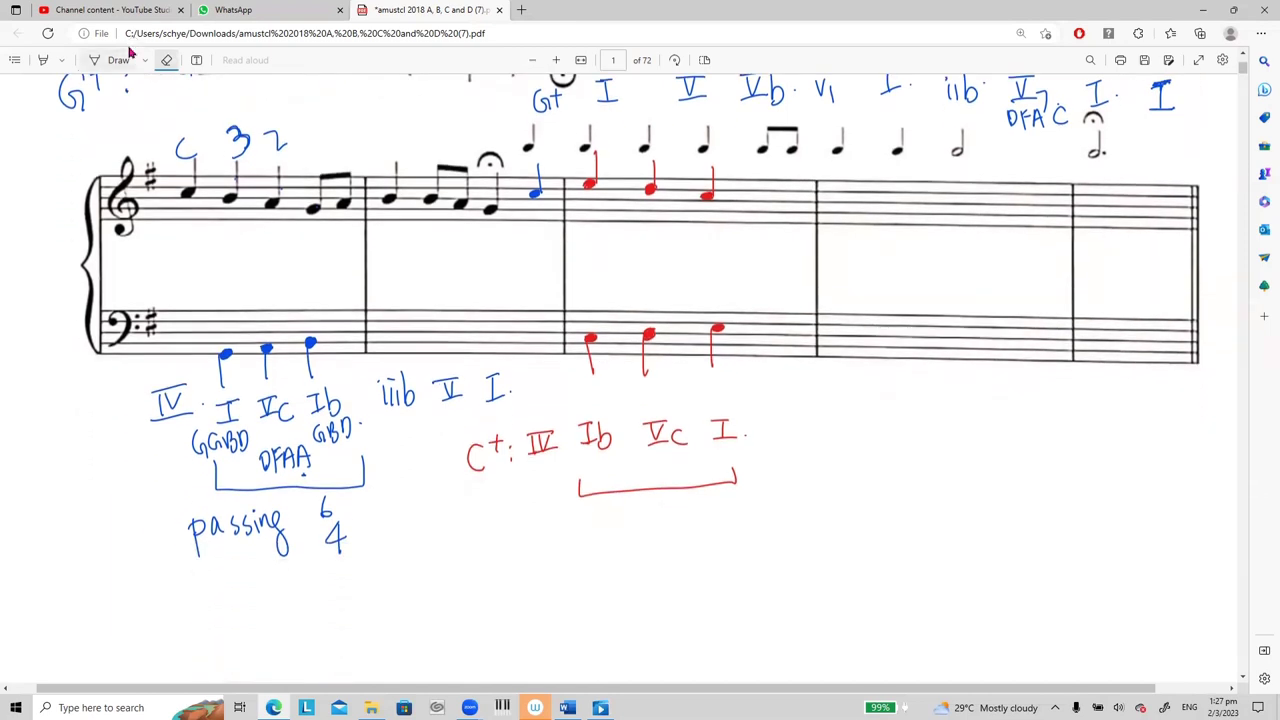
{"action": "left_click", "coordinate": [128, 55]}
{"action": "left_click", "coordinate": [262, 165]}
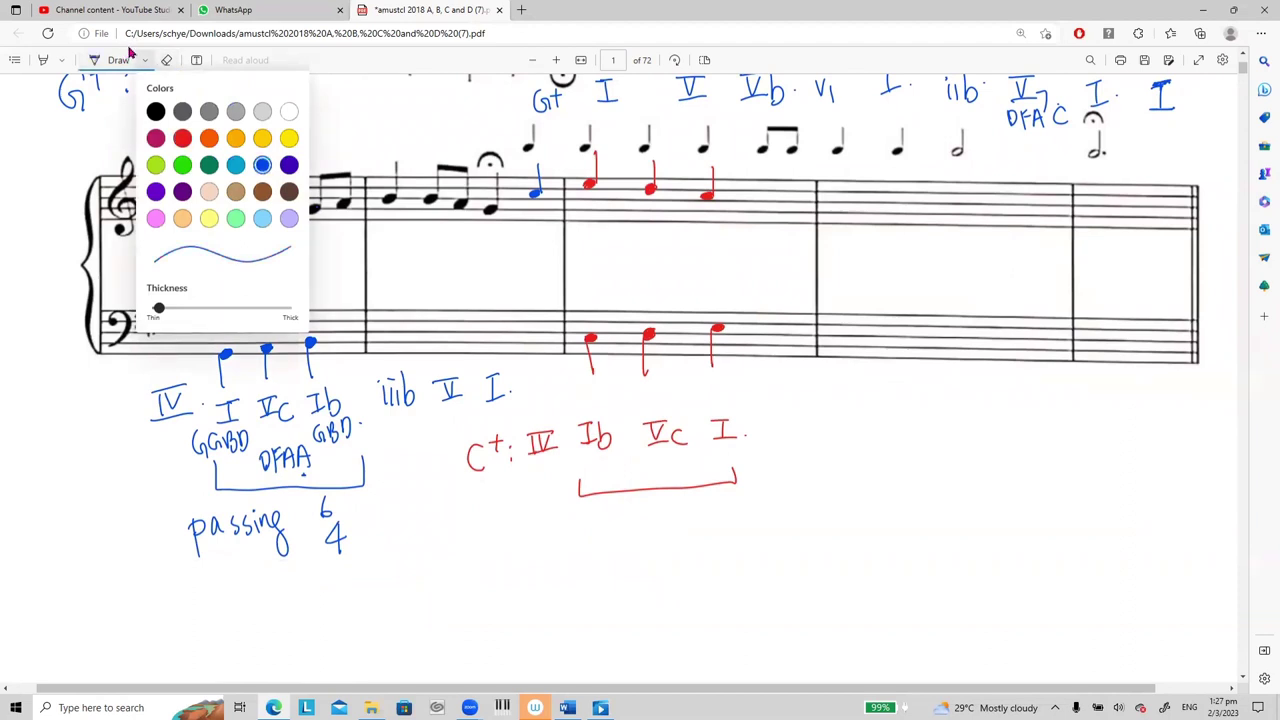
{"action": "left_click_drag", "start_coordinate": [671, 529], "coordinate": [676, 555]}
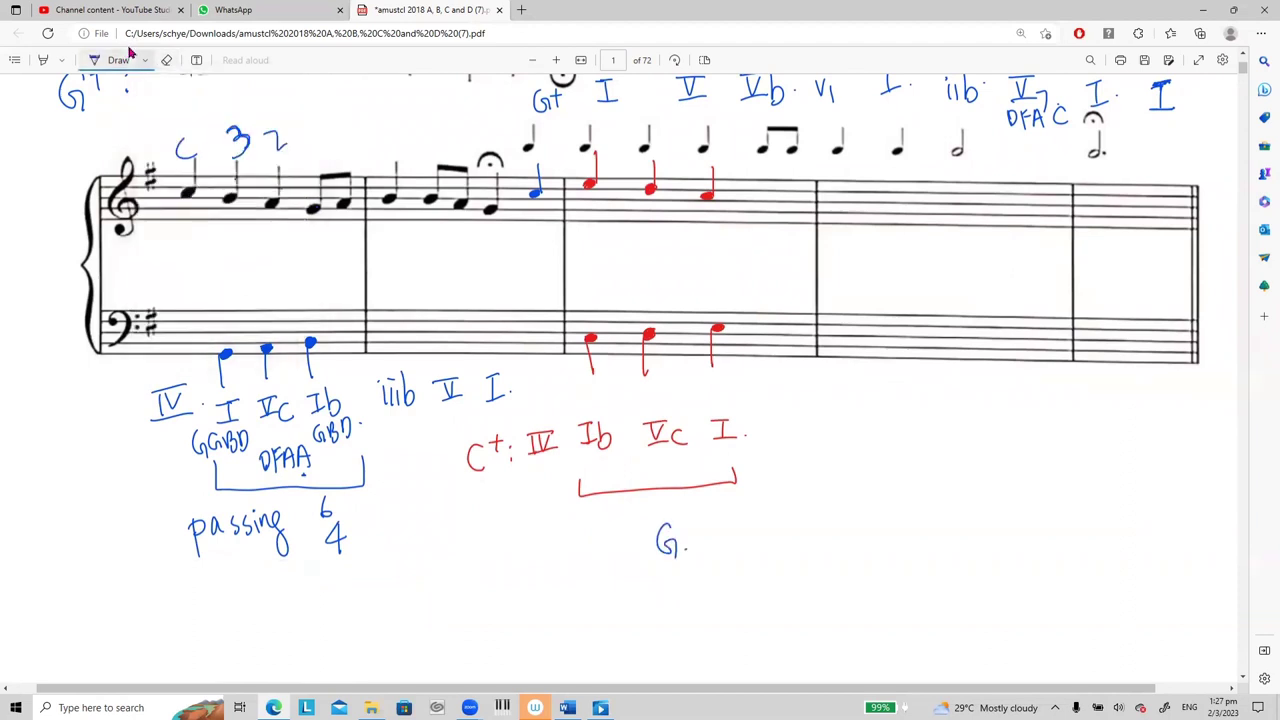
{"action": "mouse_move", "coordinate": [691, 396]}
{"action": "left_mouse_down"}
{"action": "mouse_move", "coordinate": [702, 602]}
{"action": "mouse_move", "coordinate": [766, 394]}
{"action": "mouse_move", "coordinate": [788, 596]}
{"action": "mouse_move", "coordinate": [703, 605]}
{"action": "left_mouse_up"}
{"action": "mouse_move", "coordinate": [719, 453]}
{"action": "left_mouse_down"}
{"action": "mouse_move", "coordinate": [717, 469]}
{"action": "mouse_move", "coordinate": [738, 471]}
{"action": "mouse_move", "coordinate": [736, 460]}
{"action": "left_mouse_up"}
{"action": "mouse_move", "coordinate": [750, 446]}
{"action": "left_mouse_down"}
{"action": "mouse_move", "coordinate": [745, 468]}
{"action": "mouse_move", "coordinate": [755, 458]}
{"action": "left_mouse_up"}
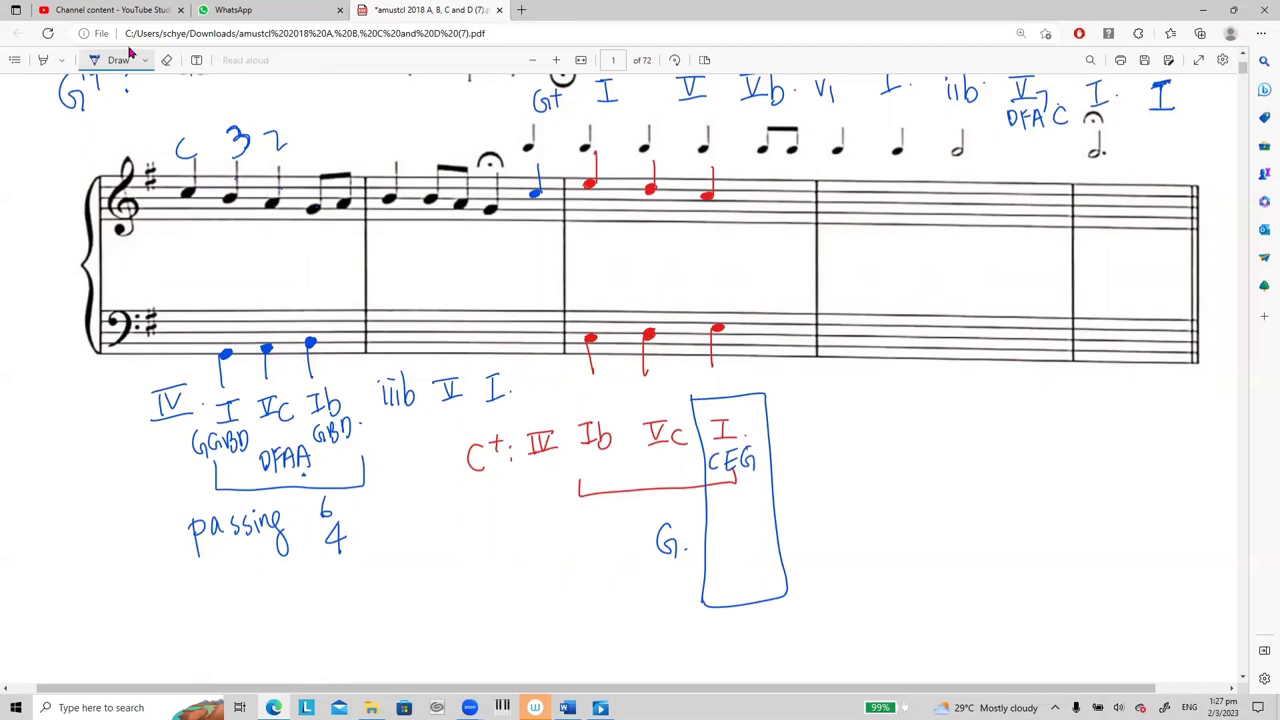
{"action": "left_click", "coordinate": [128, 56]}
{"action": "left_click", "coordinate": [166, 60]}
{"action": "mouse_move", "coordinate": [730, 468]}
{"action": "left_mouse_down"}
{"action": "mouse_move", "coordinate": [750, 458]}
{"action": "mouse_move", "coordinate": [730, 450]}
{"action": "left_mouse_up"}
Step: Write the chord notes CEG in red under the last red I and erase the red bracket
{"action": "left_click", "coordinate": [118, 60]}
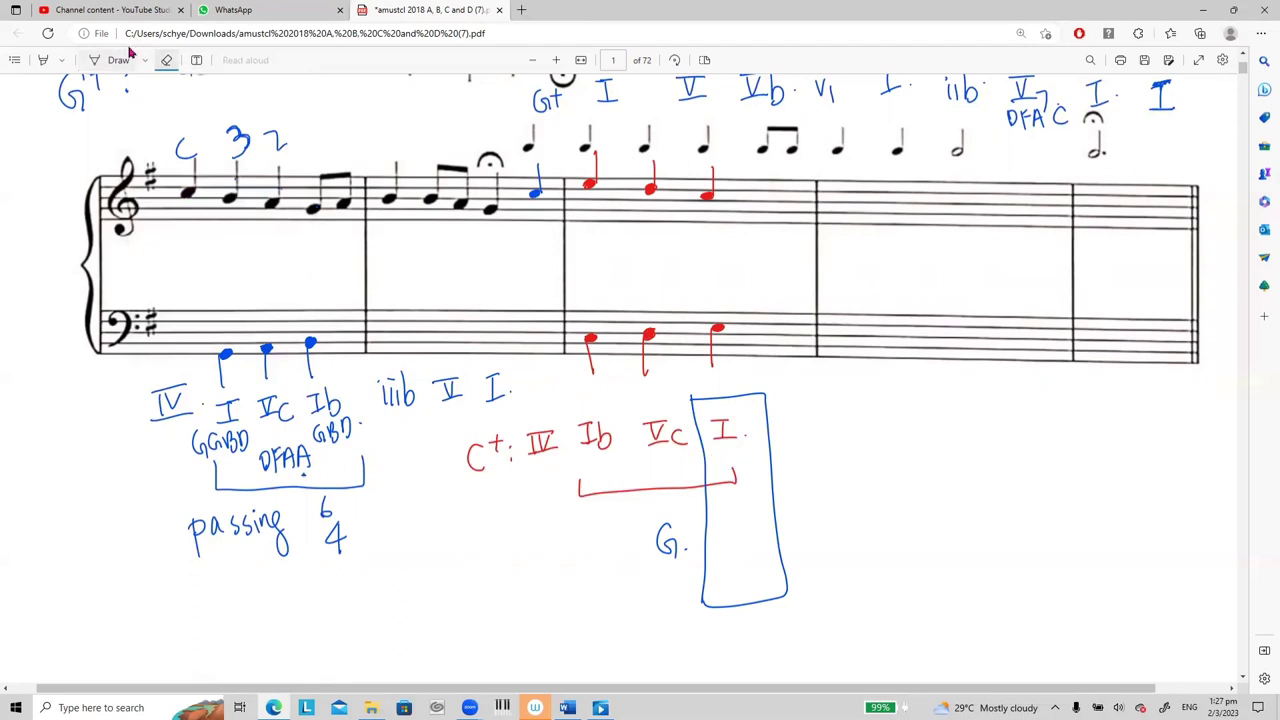
{"action": "left_click", "coordinate": [118, 60]}
{"action": "left_click", "coordinate": [182, 138]}
{"action": "mouse_move", "coordinate": [724, 448]}
{"action": "left_mouse_down"}
{"action": "mouse_move", "coordinate": [725, 464]}
{"action": "mouse_move", "coordinate": [744, 460]}
{"action": "left_mouse_up"}
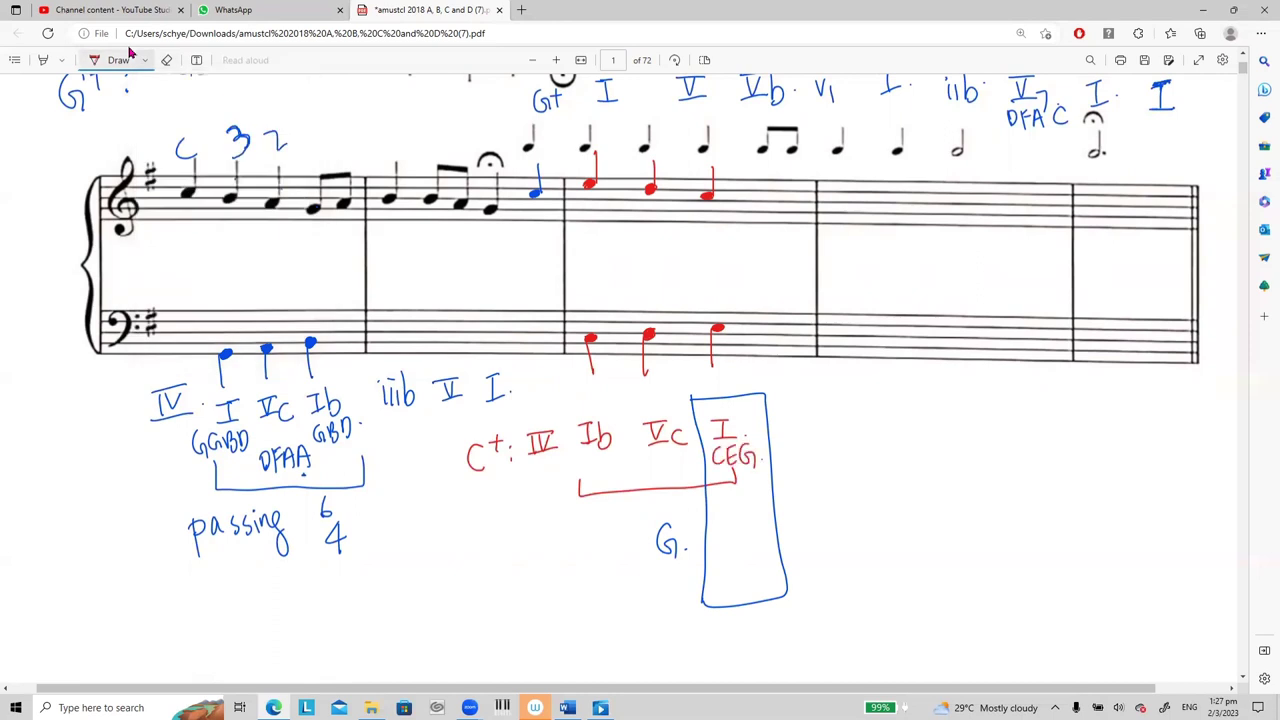
{"action": "left_click", "coordinate": [166, 60]}
{"action": "left_click_drag", "start_coordinate": [580, 492], "coordinate": [736, 482]}
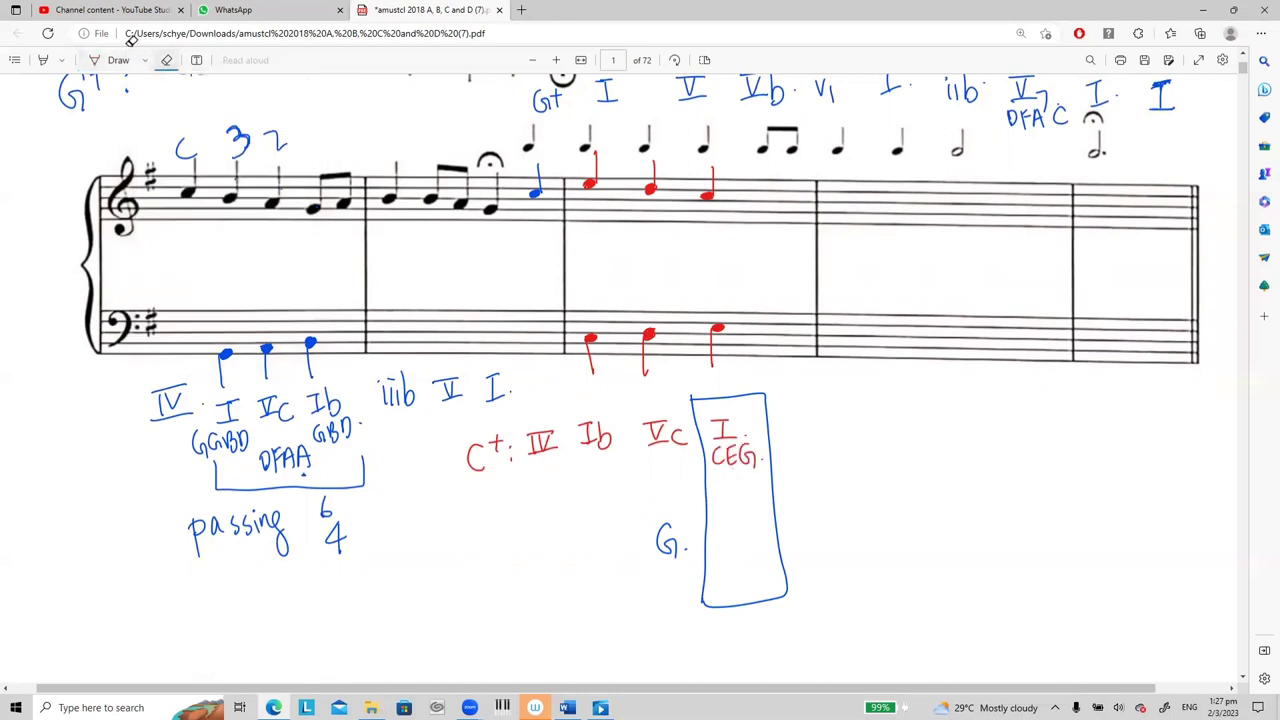
Step: Complete the lower key label in blue as "G+" and write IV with the chord notes CEG beneath the red I chord
{"action": "left_click", "coordinate": [128, 54]}
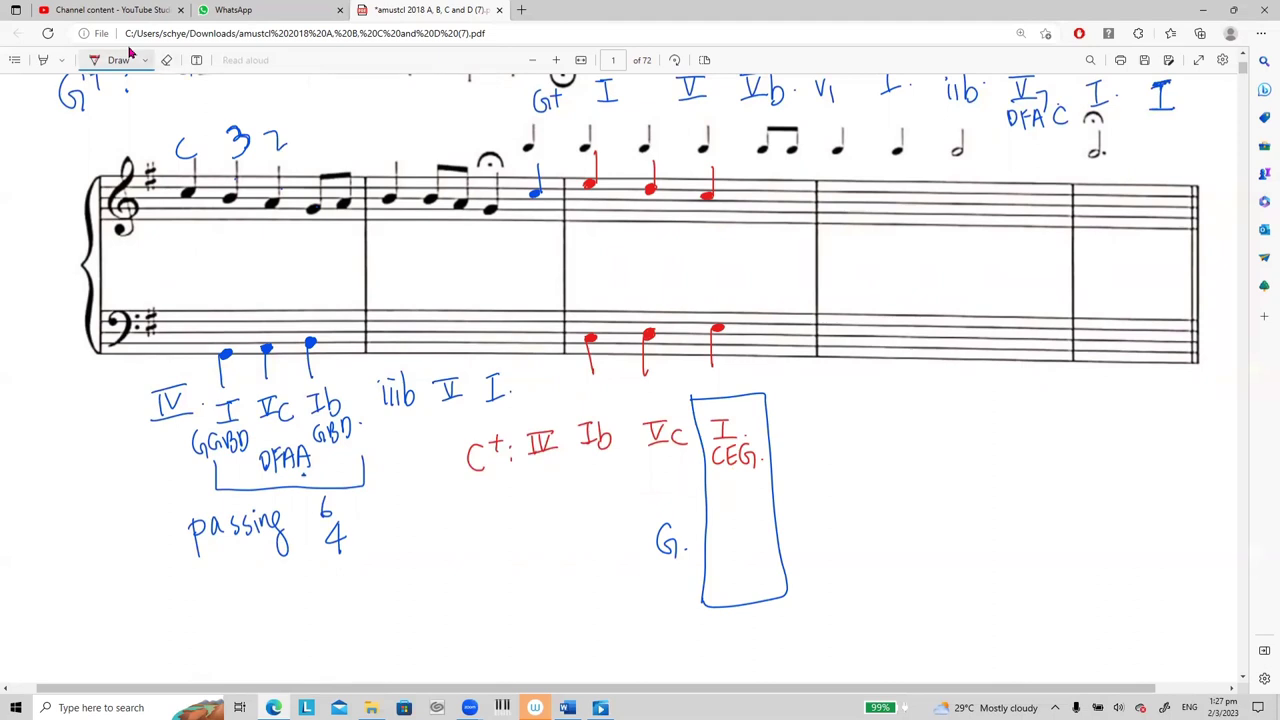
{"action": "left_click", "coordinate": [128, 54]}
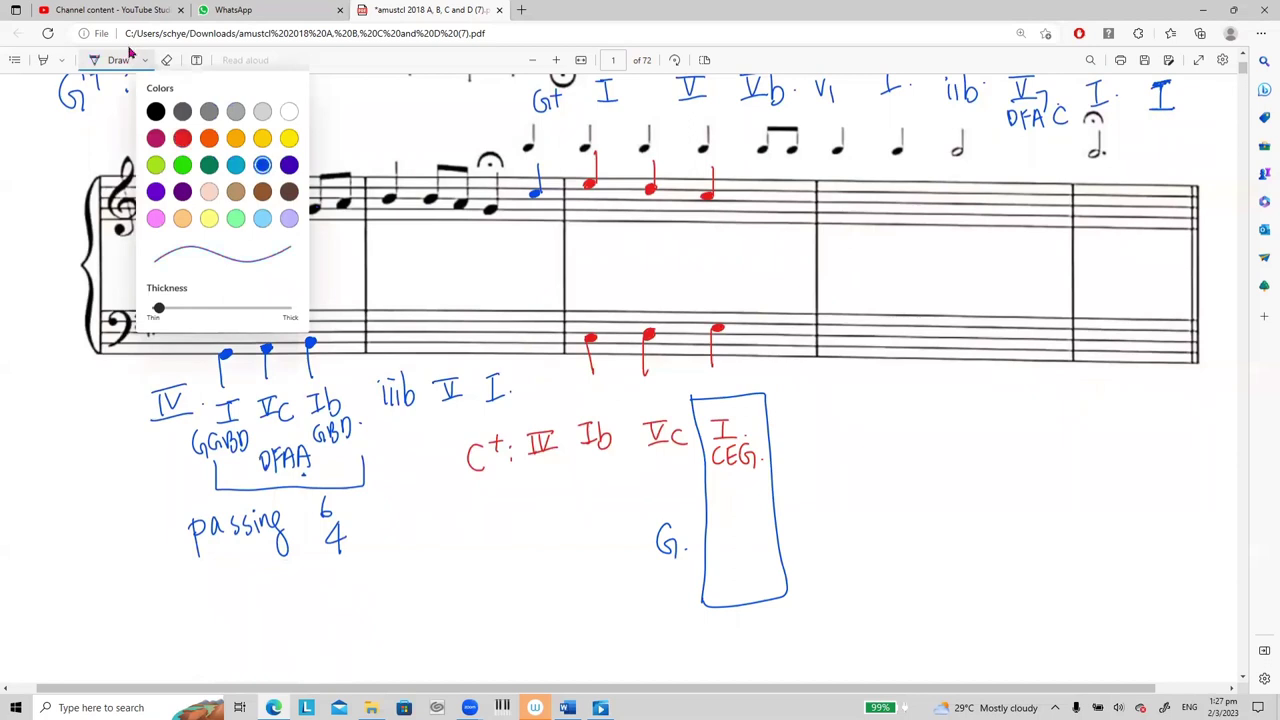
{"action": "mouse_move", "coordinate": [717, 516]}
{"action": "left_mouse_down"}
{"action": "mouse_move", "coordinate": [751, 514]}
{"action": "mouse_move", "coordinate": [725, 535]}
{"action": "left_mouse_up"}
{"action": "mouse_move", "coordinate": [732, 518]}
{"action": "left_mouse_down"}
{"action": "mouse_move", "coordinate": [756, 532]}
{"action": "mouse_move", "coordinate": [695, 523]}
{"action": "left_mouse_up"}
{"action": "mouse_move", "coordinate": [689, 515]}
{"action": "left_mouse_down"}
{"action": "mouse_move", "coordinate": [688, 532]}
{"action": "mouse_move", "coordinate": [731, 566]}
{"action": "mouse_move", "coordinate": [747, 546]}
{"action": "left_mouse_up"}
{"action": "left_click_drag", "start_coordinate": [737, 549], "coordinate": [746, 558]}
{"action": "left_click_drag", "start_coordinate": [759, 546], "coordinate": [763, 562]}
{"action": "left_click", "coordinate": [767, 566]}
Step: Erase the tall blue box around the I and IV chords
{"action": "left_click", "coordinate": [166, 60]}
{"action": "left_click", "coordinate": [775, 496]}
{"action": "left_click_drag", "start_coordinate": [692, 500], "coordinate": [712, 502]}
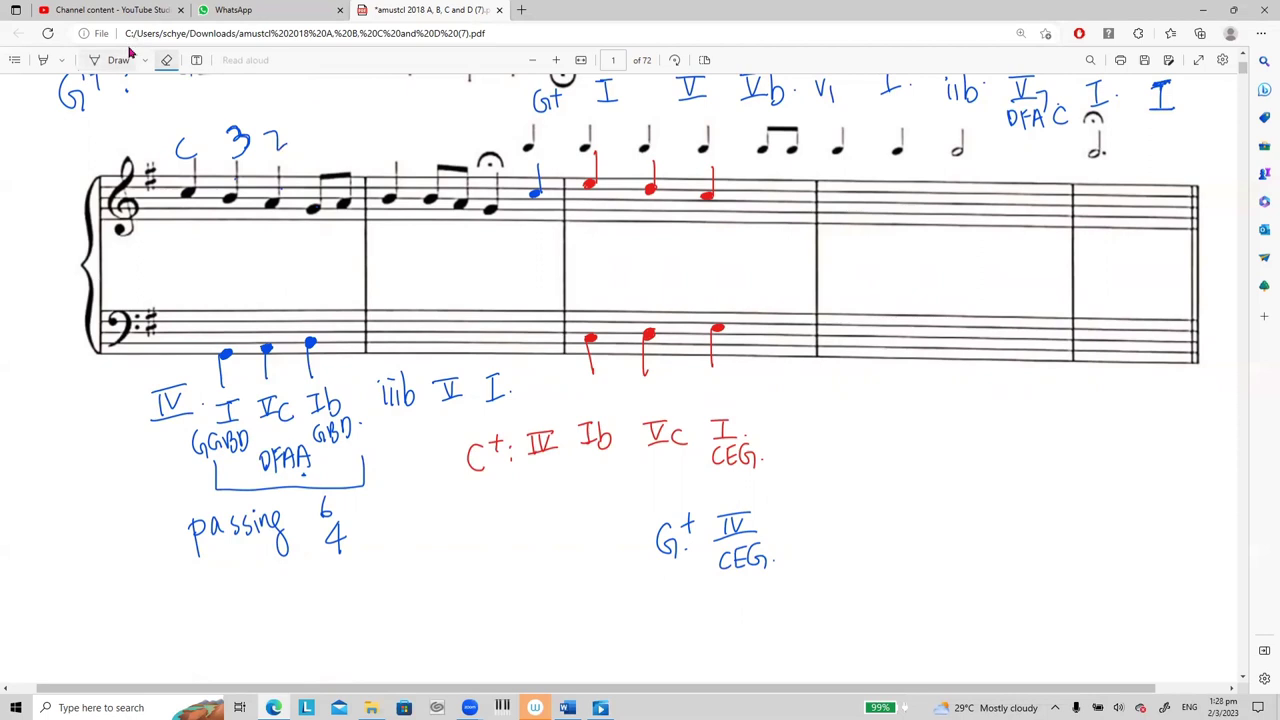
Step: Set the pen colour to gold and write "pivot" between the red I chord and the blue IV chord
{"action": "left_click", "coordinate": [118, 60]}
{"action": "left_click", "coordinate": [118, 60]}
{"action": "left_click", "coordinate": [236, 138]}
{"action": "left_click_drag", "start_coordinate": [713, 487], "coordinate": [714, 498]}
{"action": "left_click_drag", "start_coordinate": [725, 490], "coordinate": [735, 488]}
{"action": "left_click_drag", "start_coordinate": [739, 487], "coordinate": [750, 482]}
{"action": "left_click_drag", "start_coordinate": [746, 476], "coordinate": [746, 495]}
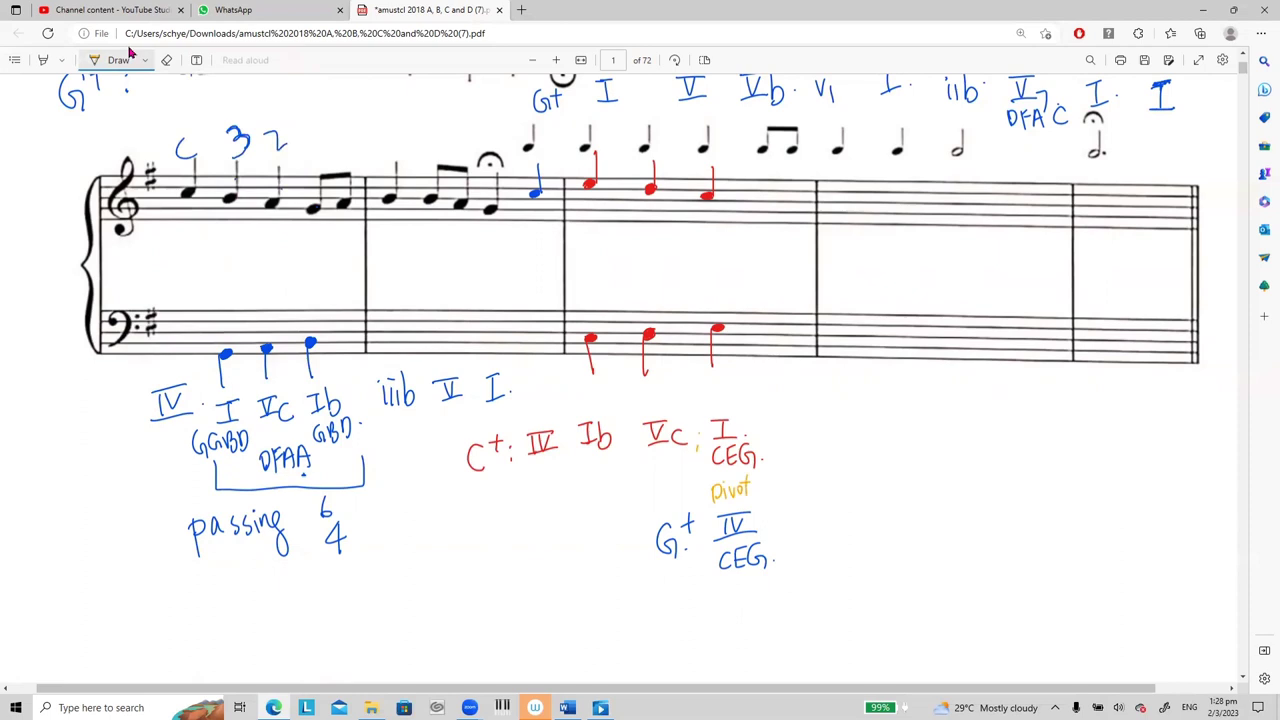
Step: Draw a gold dashed outline around the I and IV pivot chords
{"action": "left_click_drag", "start_coordinate": [706, 554], "coordinate": [706, 570]}
{"action": "left_click_drag", "start_coordinate": [720, 576], "coordinate": [738, 578]}
{"action": "left_click_drag", "start_coordinate": [768, 468], "coordinate": [771, 486]}
{"action": "left_click_drag", "start_coordinate": [773, 504], "coordinate": [776, 518]}
{"action": "left_click_drag", "start_coordinate": [776, 538], "coordinate": [776, 554]}
Step: In blue, draw two beamed eighth notes ending the third treble bar, then a quarter note and a flattened quarter note in the fourth
{"action": "left_click", "coordinate": [128, 52]}
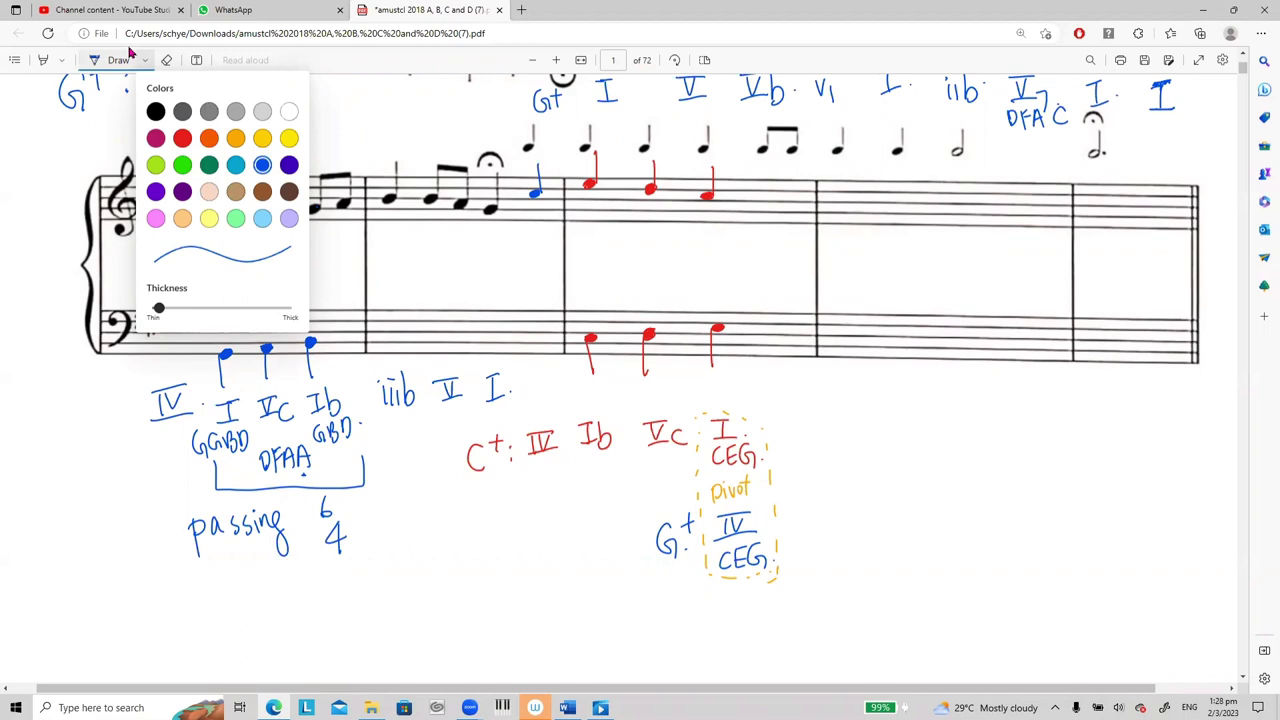
{"action": "left_click_drag", "start_coordinate": [760, 191], "coordinate": [838, 203]}
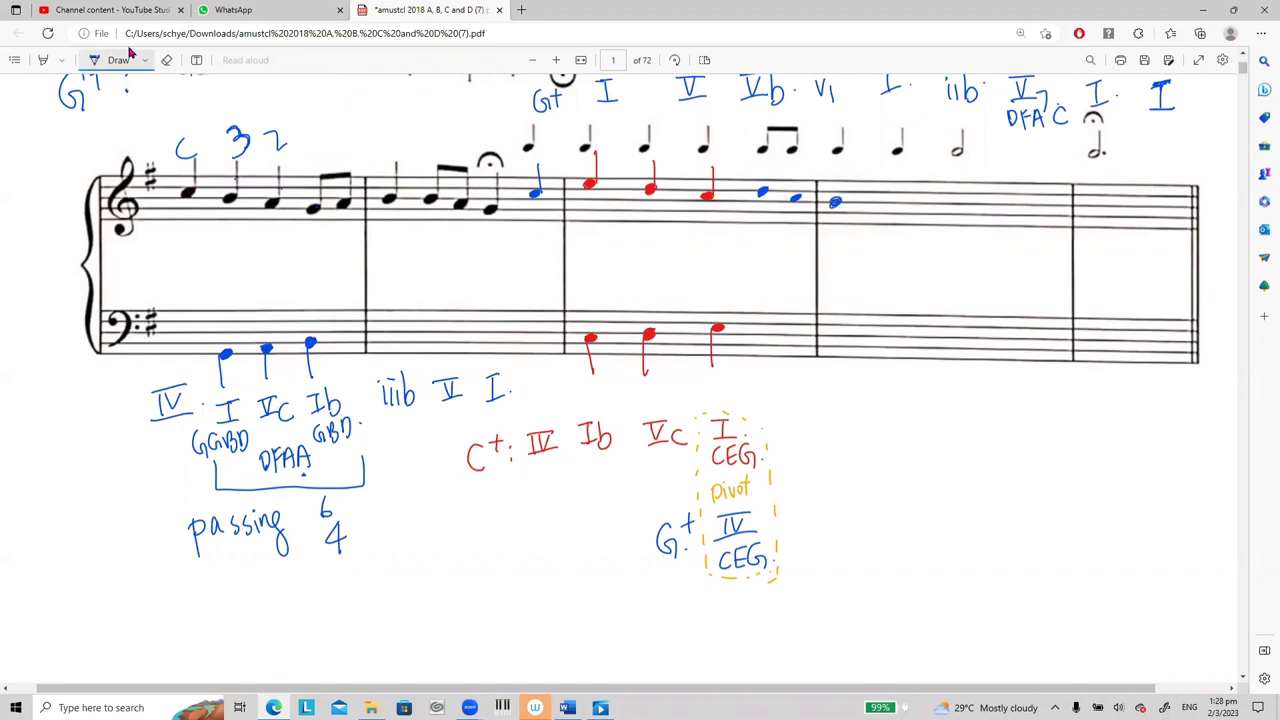
{"action": "mouse_move", "coordinate": [763, 190]}
{"action": "left_mouse_down"}
{"action": "mouse_move", "coordinate": [764, 161]}
{"action": "mouse_move", "coordinate": [799, 166]}
{"action": "mouse_move", "coordinate": [797, 198]}
{"action": "mouse_move", "coordinate": [841, 173]}
{"action": "left_mouse_up"}
{"action": "mouse_move", "coordinate": [899, 204]}
{"action": "left_mouse_down"}
{"action": "mouse_move", "coordinate": [908, 165]}
{"action": "mouse_move", "coordinate": [881, 208]}
{"action": "mouse_move", "coordinate": [890, 200]}
{"action": "left_mouse_up"}
Step: Draw a blue half note on the treble staff after the flattened quarter note in the fourth bar
{"action": "left_click", "coordinate": [166, 60]}
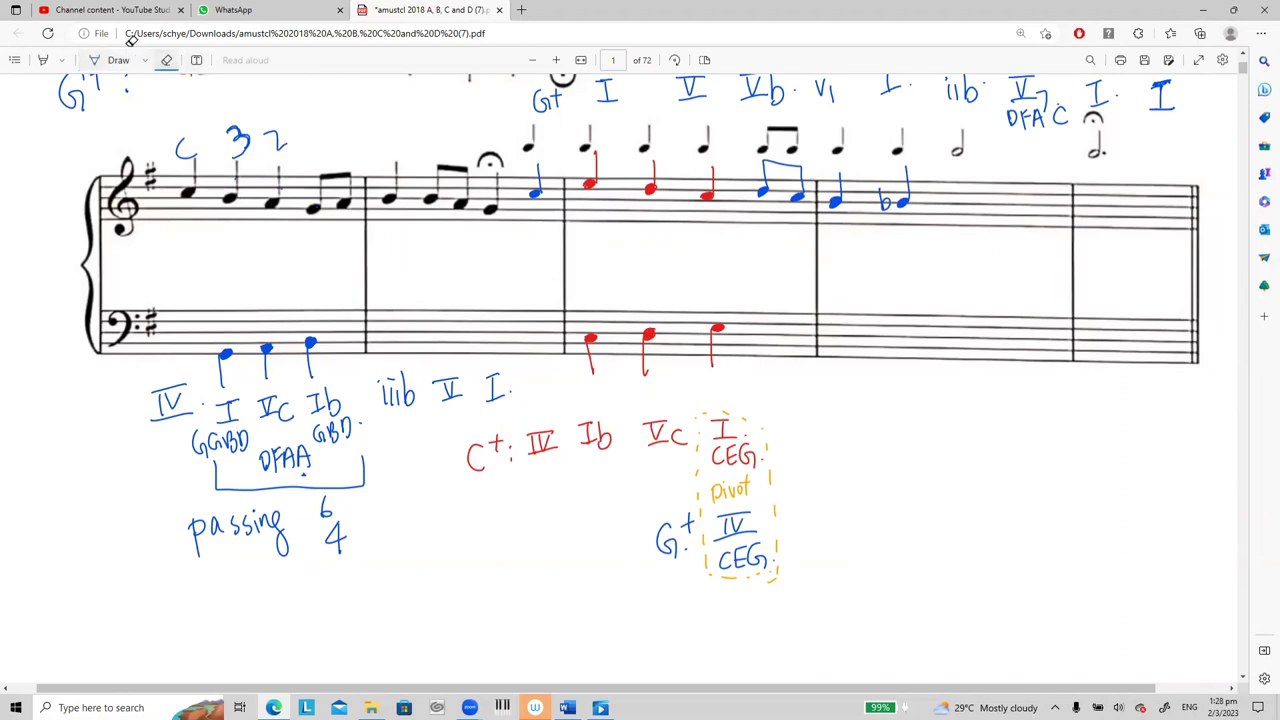
{"action": "left_click", "coordinate": [129, 53]}
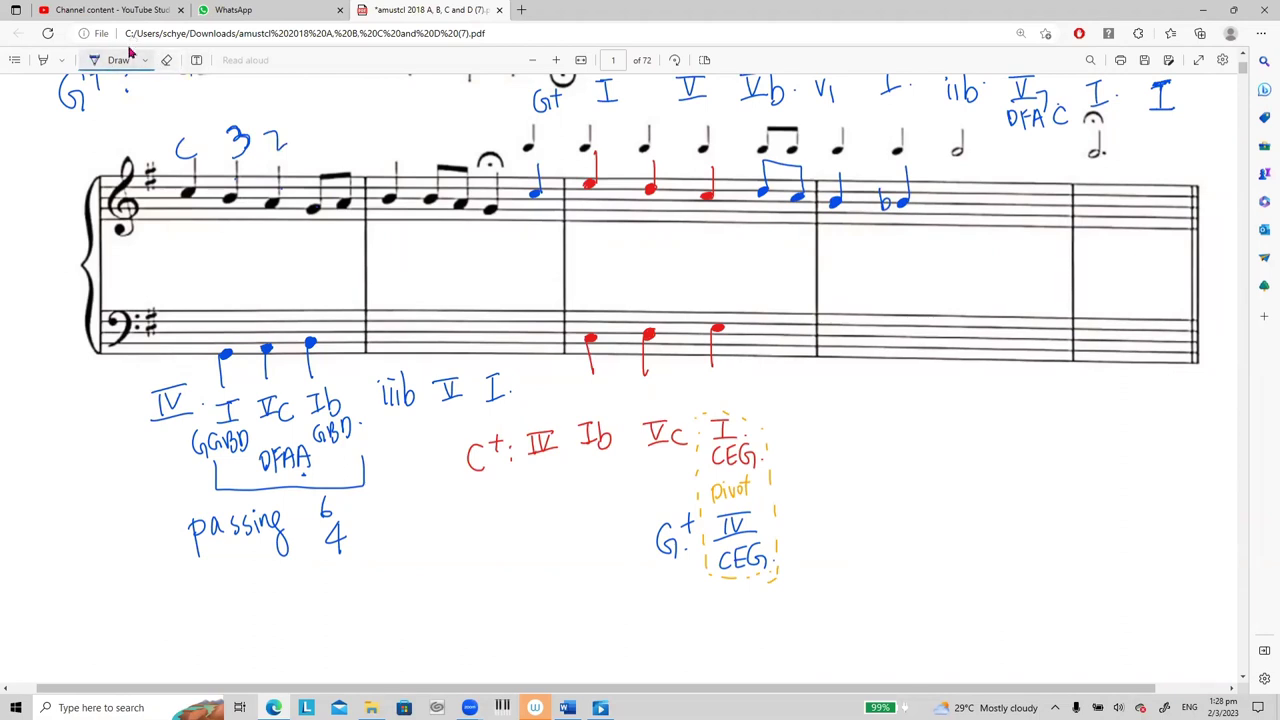
{"action": "mouse_move", "coordinate": [966, 205]}
{"action": "left_mouse_down"}
{"action": "mouse_move", "coordinate": [953, 212]}
{"action": "mouse_move", "coordinate": [968, 216]}
{"action": "left_mouse_up"}
{"action": "key", "text": "ctrl+z"}
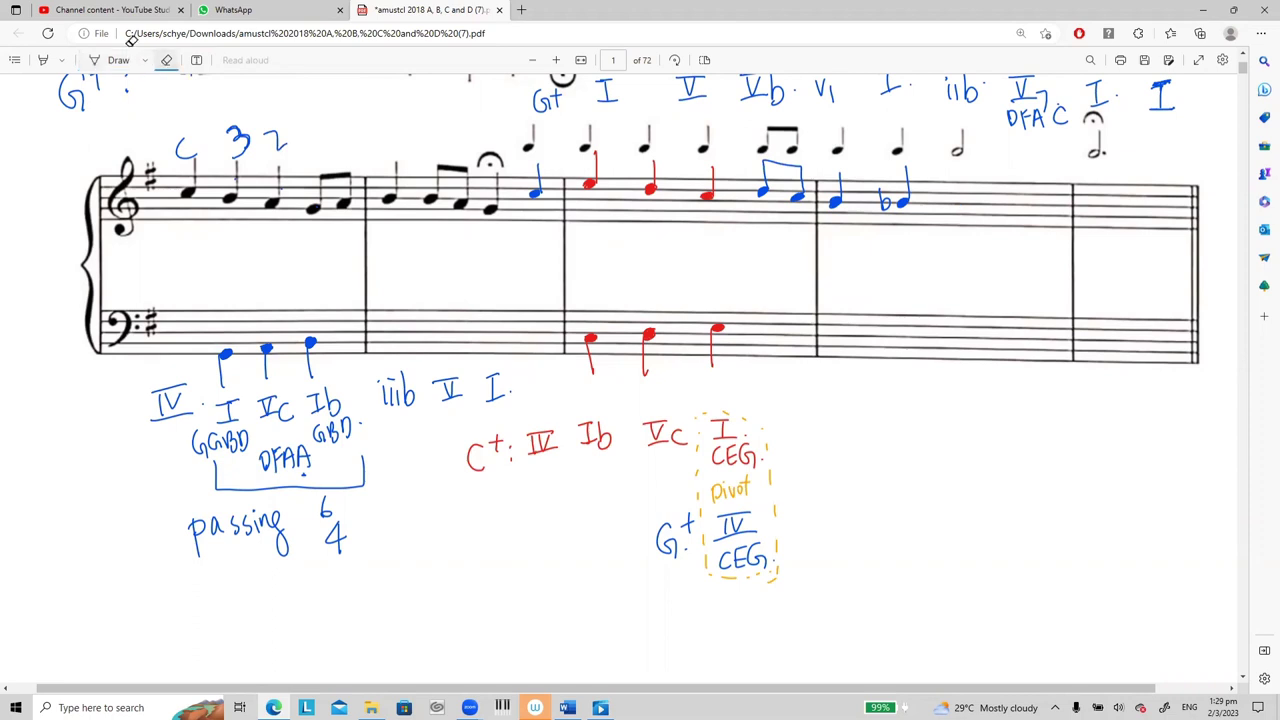
{"action": "left_click", "coordinate": [166, 57]}
{"action": "left_click", "coordinate": [164, 54]}
{"action": "mouse_move", "coordinate": [962, 204]}
{"action": "left_mouse_down"}
{"action": "mouse_move", "coordinate": [954, 212]}
{"action": "mouse_move", "coordinate": [966, 162]}
{"action": "left_mouse_up"}
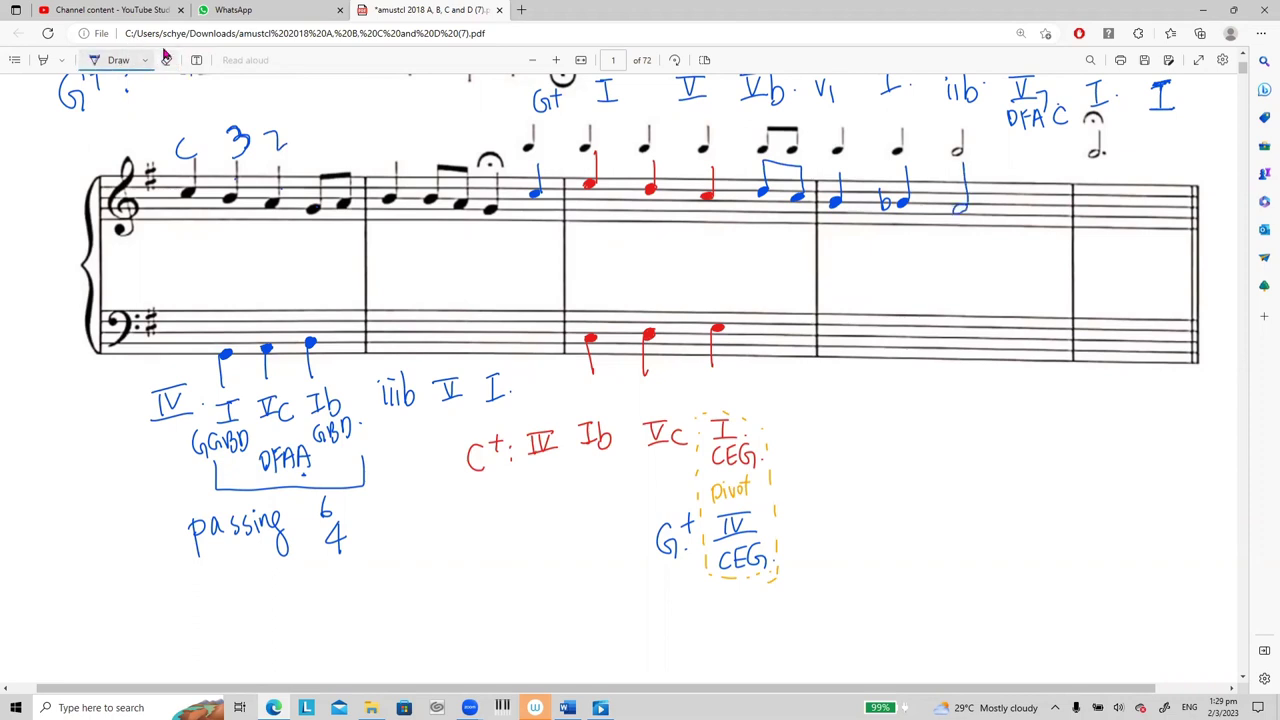
Step: Write "Gb" and the numeral V in blue below the fourth bar, and the numeral I below the final bar
{"action": "left_click_drag", "start_coordinate": [900, 518], "coordinate": [900, 550]}
{"action": "mouse_move", "coordinate": [922, 513]}
{"action": "left_mouse_down"}
{"action": "mouse_move", "coordinate": [922, 549]}
{"action": "mouse_move", "coordinate": [918, 538]}
{"action": "left_mouse_up"}
{"action": "left_click", "coordinate": [940, 534]}
{"action": "left_click_drag", "start_coordinate": [962, 517], "coordinate": [996, 515]}
{"action": "mouse_move", "coordinate": [977, 522]}
{"action": "left_mouse_down"}
{"action": "mouse_move", "coordinate": [984, 541]}
{"action": "mouse_move", "coordinate": [991, 519]}
{"action": "left_mouse_up"}
{"action": "left_click_drag", "start_coordinate": [970, 544], "coordinate": [1004, 540]}
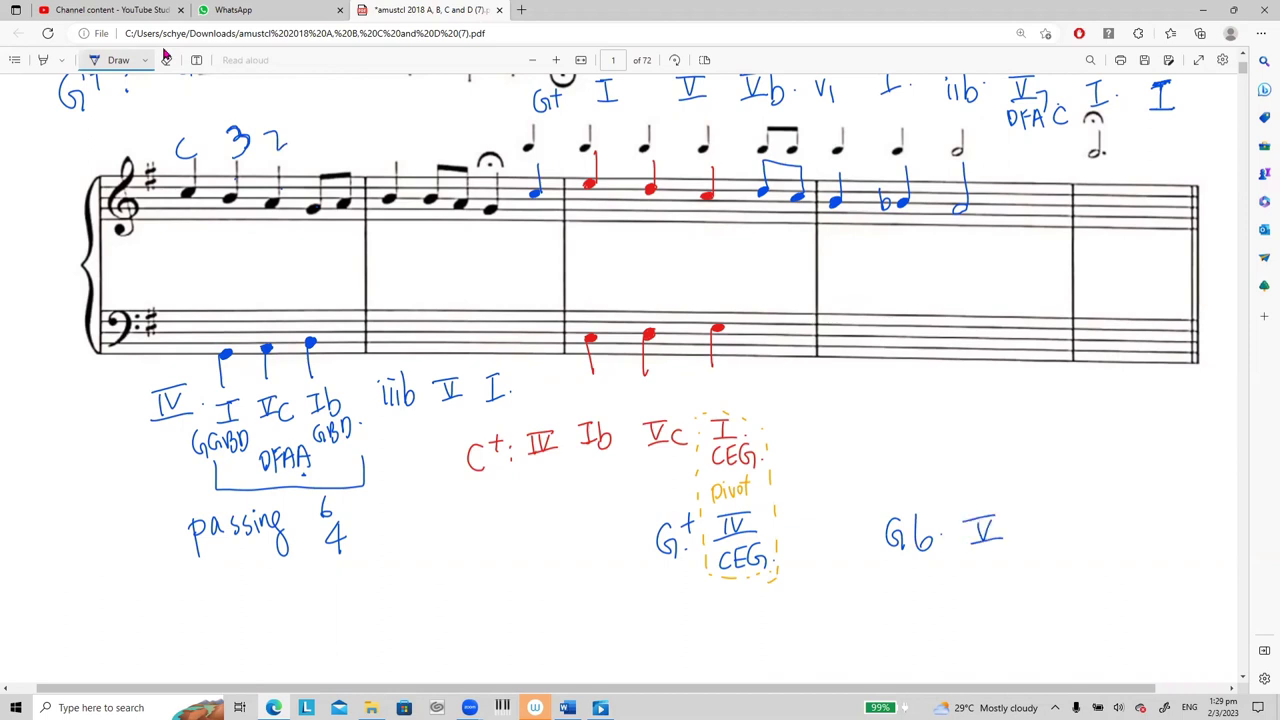
{"action": "left_click_drag", "start_coordinate": [1105, 517], "coordinate": [1125, 516]}
{"action": "left_click_drag", "start_coordinate": [1116, 518], "coordinate": [1115, 543]}
{"action": "left_click_drag", "start_coordinate": [1104, 545], "coordinate": [1130, 543]}
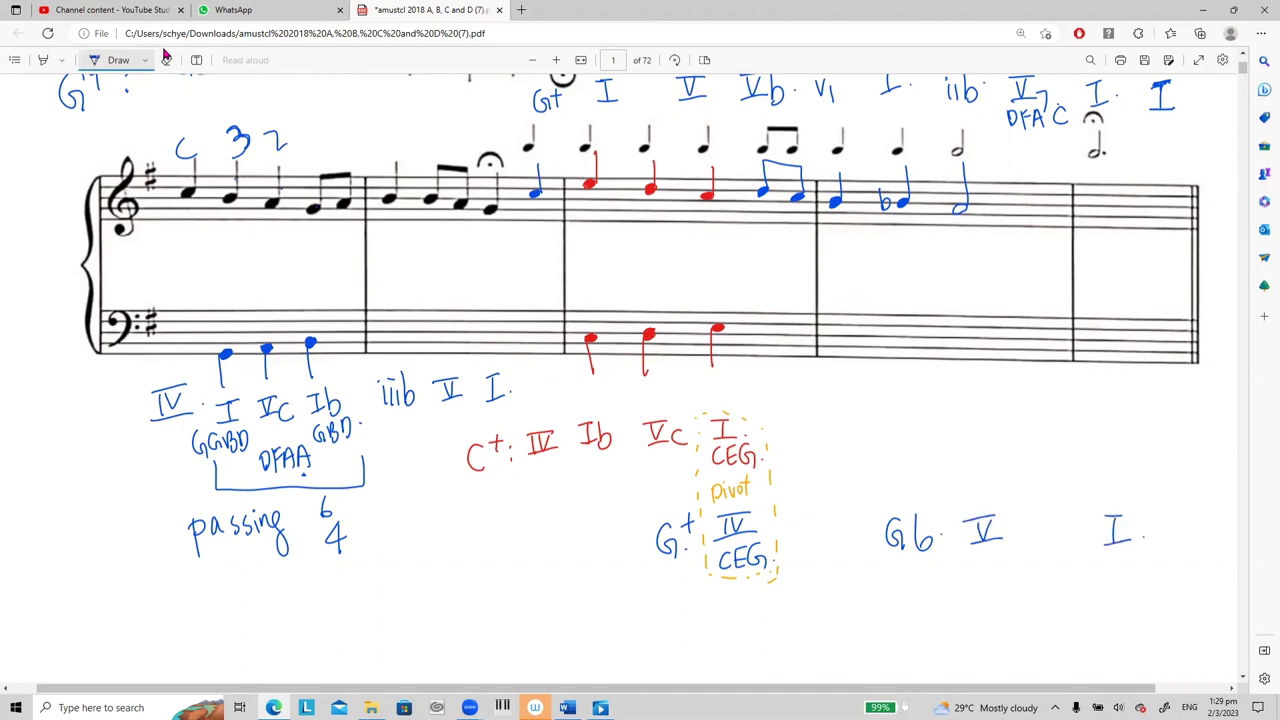